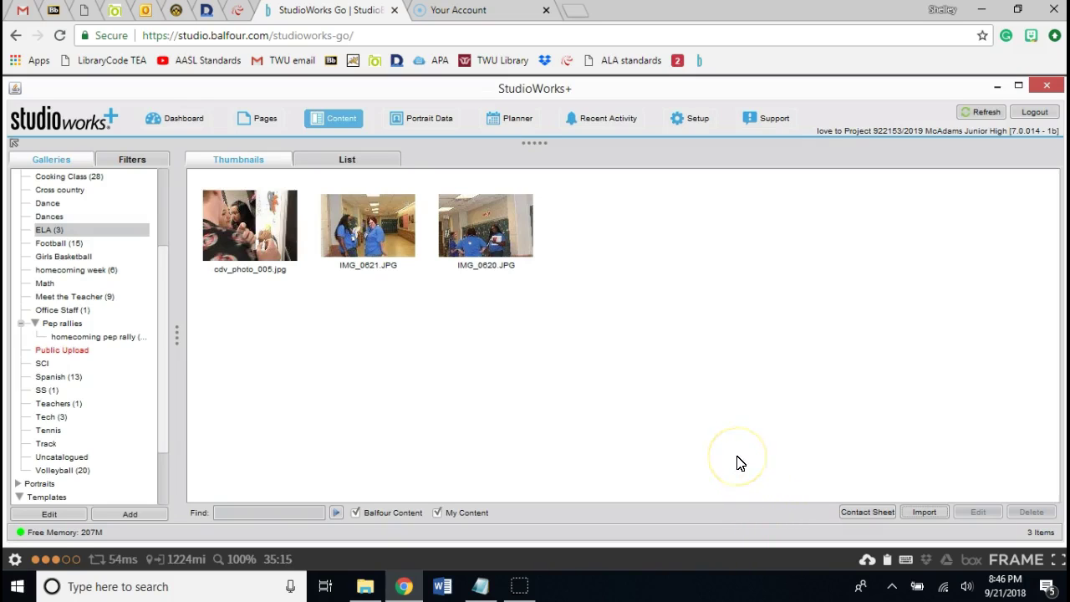
{"action": "left_click", "coordinate": [869, 566]}
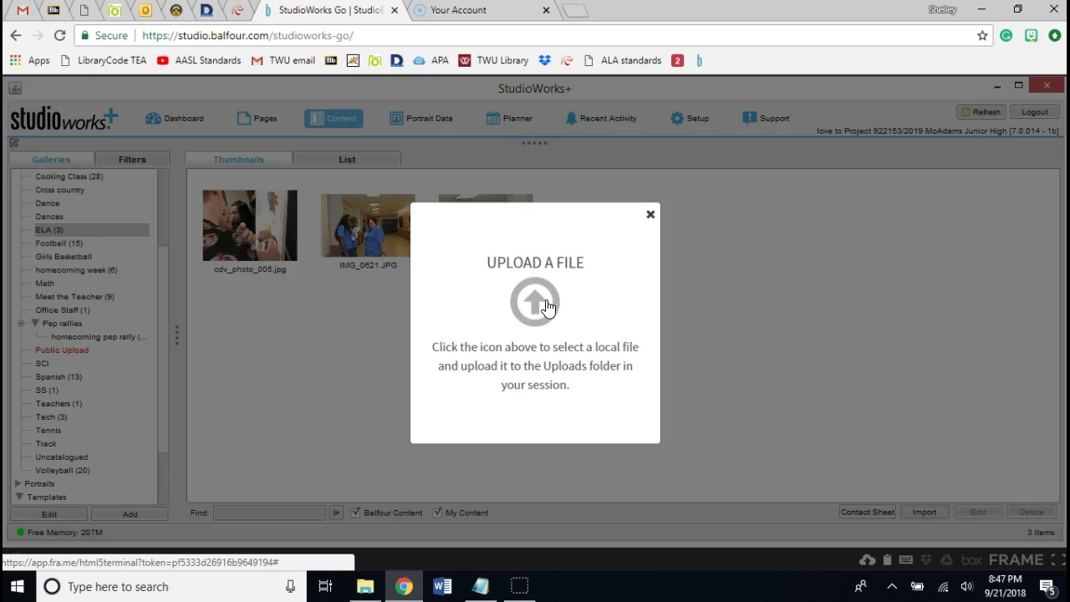
{"action": "left_click", "coordinate": [650, 214]}
{"action": "left_click", "coordinate": [210, 195]}
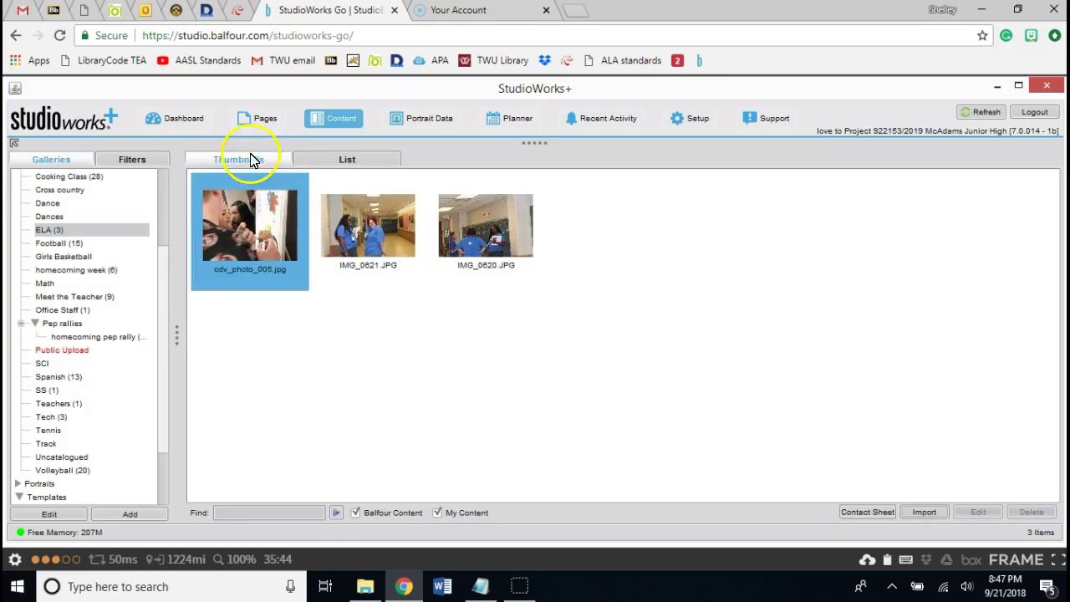
- Show the Dashboard and try to transfer the selected photos from the local 100NIKON folder straight onto it
{"action": "left_click", "coordinate": [194, 120]}
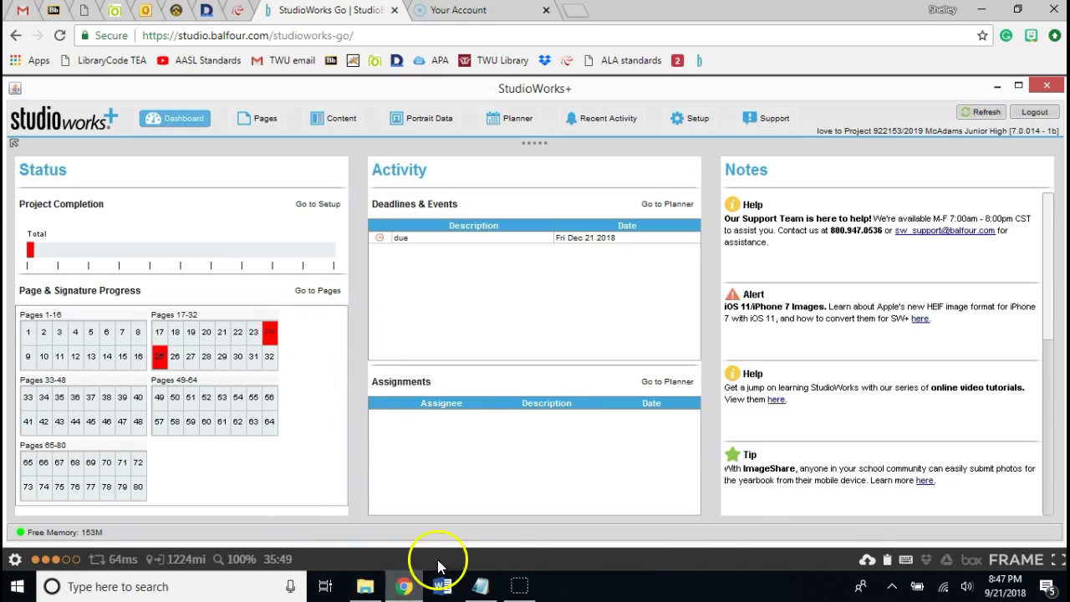
{"action": "left_click", "coordinate": [367, 589]}
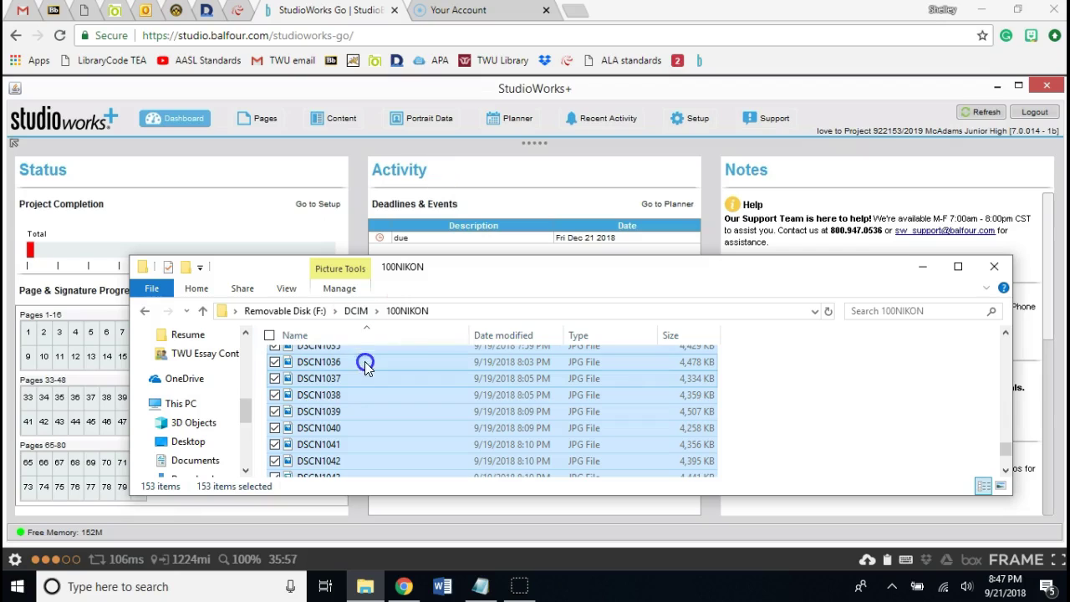
{"action": "left_click_drag", "start_coordinate": [346, 411], "coordinate": [437, 214]}
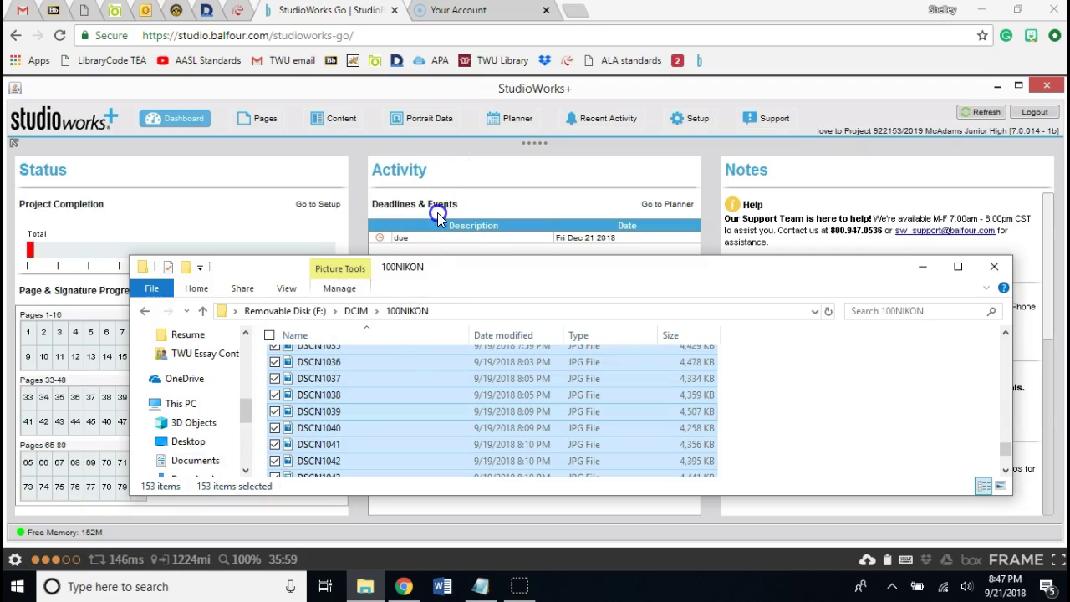
- Upload all photos from the DCIM 100NIKON folder, ending with DSCN1053, to the session's Uploads folder
{"action": "left_click", "coordinate": [867, 560]}
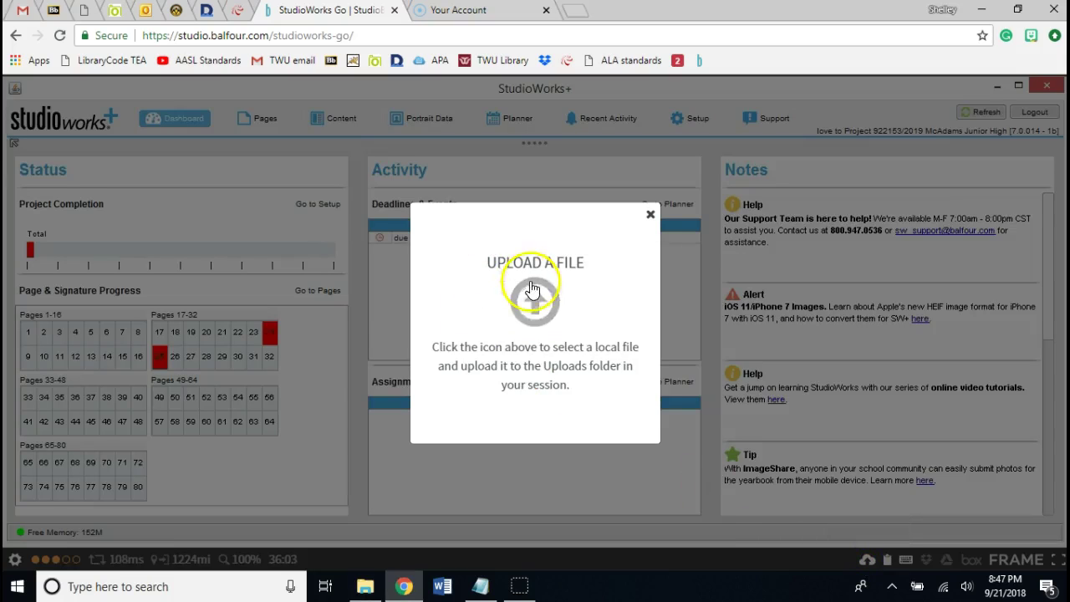
{"action": "left_click", "coordinate": [530, 306]}
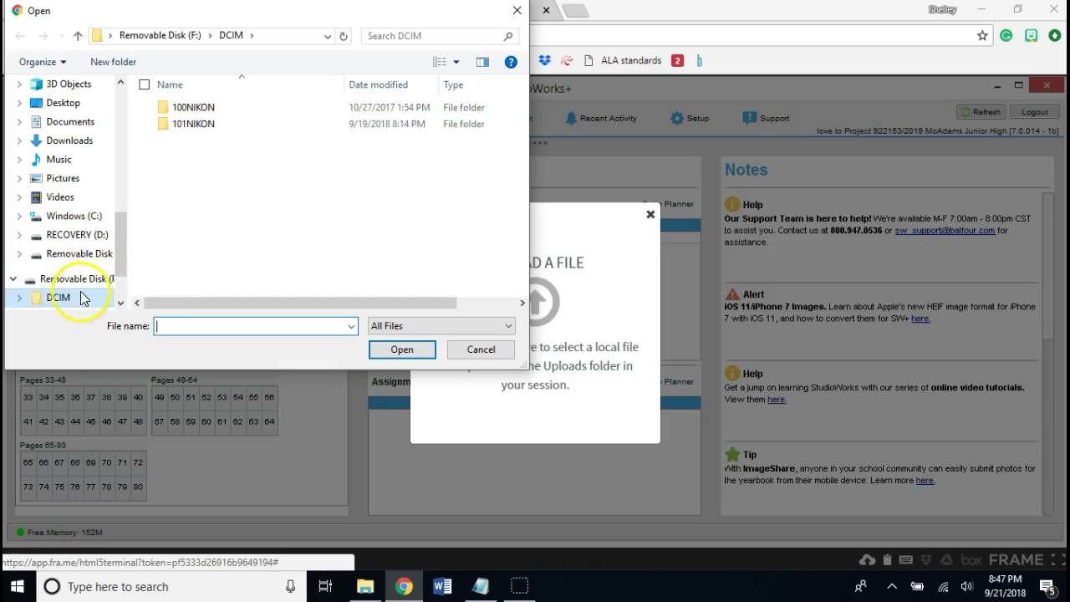
{"action": "left_click", "coordinate": [202, 108]}
{"action": "double_click", "coordinate": [202, 108]}
{"action": "left_click", "coordinate": [200, 106]}
{"action": "scroll", "coordinate": [208, 190], "scroll_direction": "down", "scroll_amount": 18}
{"action": "scroll", "coordinate": [207, 191], "scroll_direction": "down", "scroll_amount": 20}
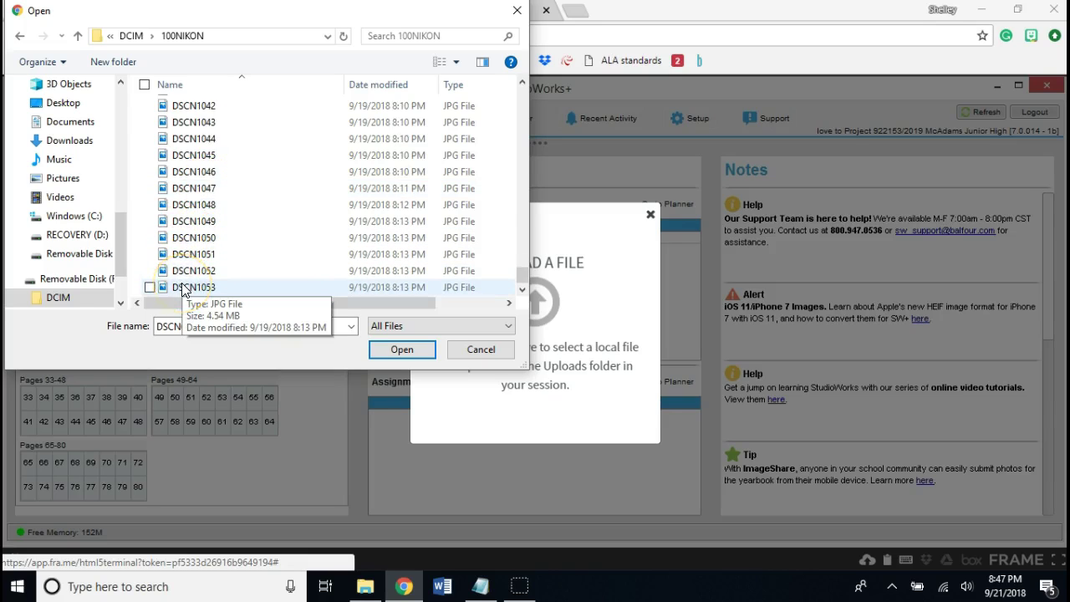
{"action": "left_click", "coordinate": [184, 287], "text": "shift"}
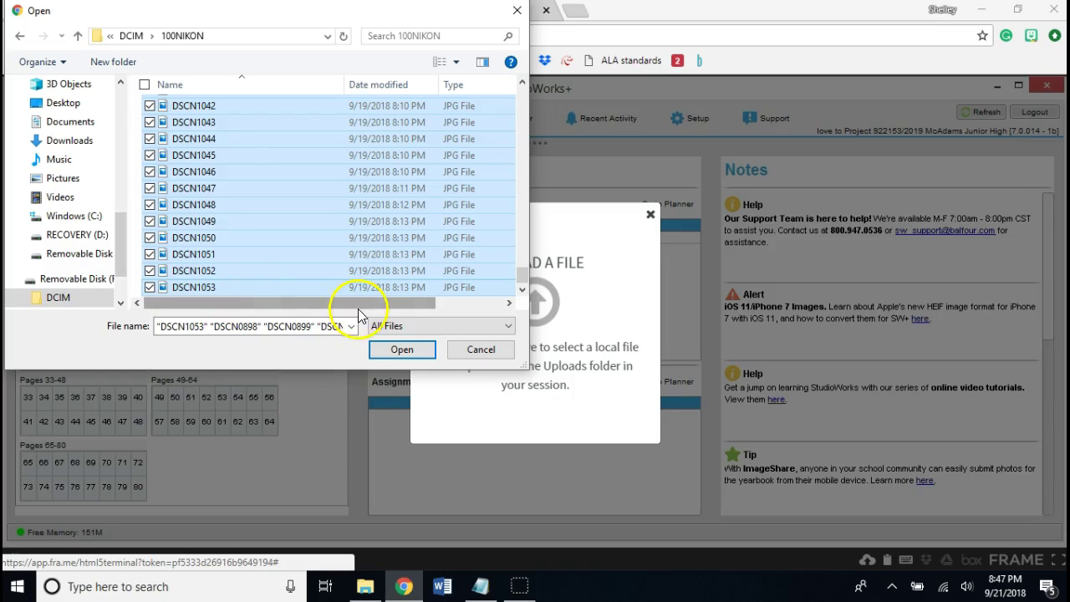
{"action": "left_click", "coordinate": [403, 349]}
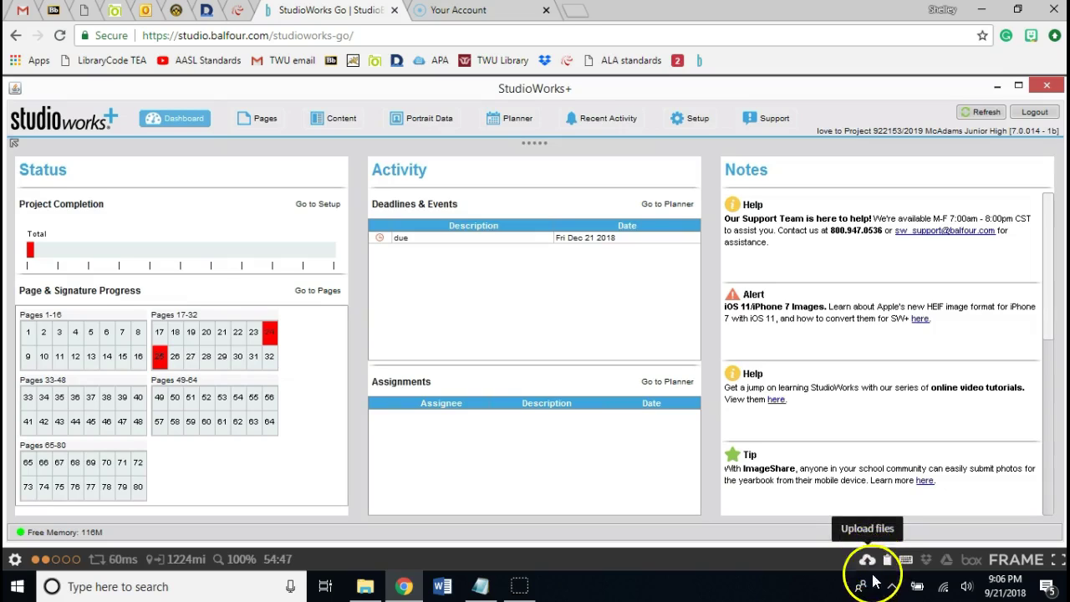
- Open the session's Uploads folder in full view and select the photos IMG_0771 through IMG_0836
{"action": "left_click", "coordinate": [14, 557]}
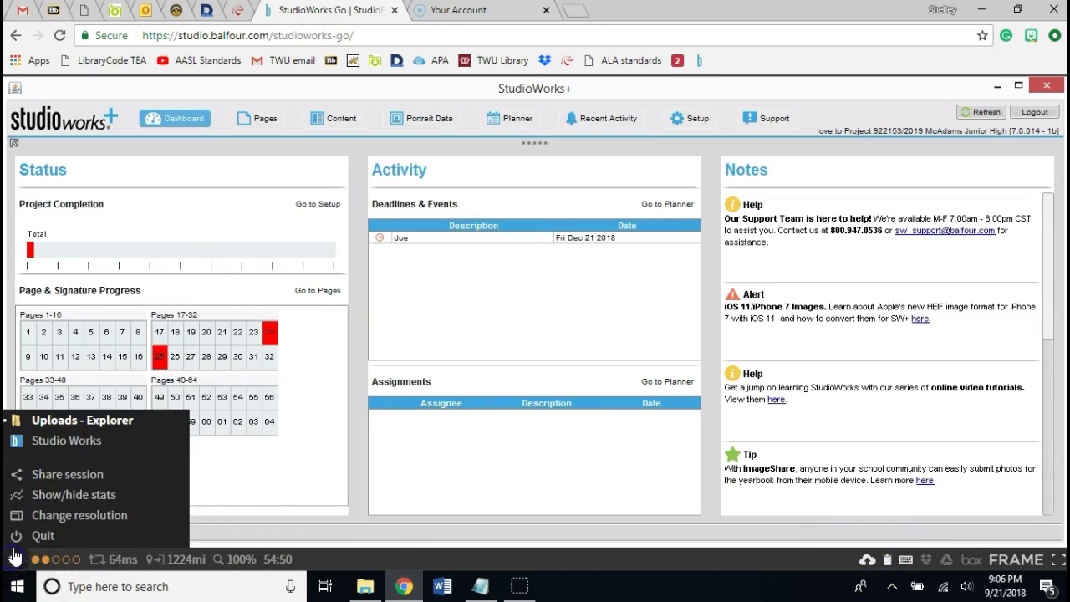
{"action": "left_click", "coordinate": [63, 420]}
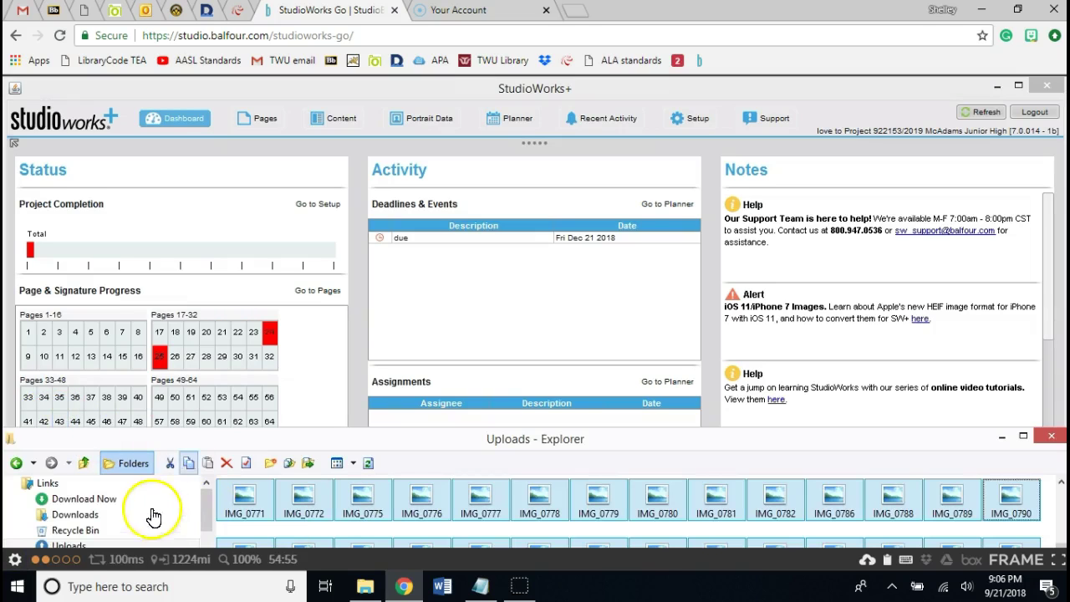
{"action": "left_click_drag", "start_coordinate": [223, 445], "coordinate": [256, 336]}
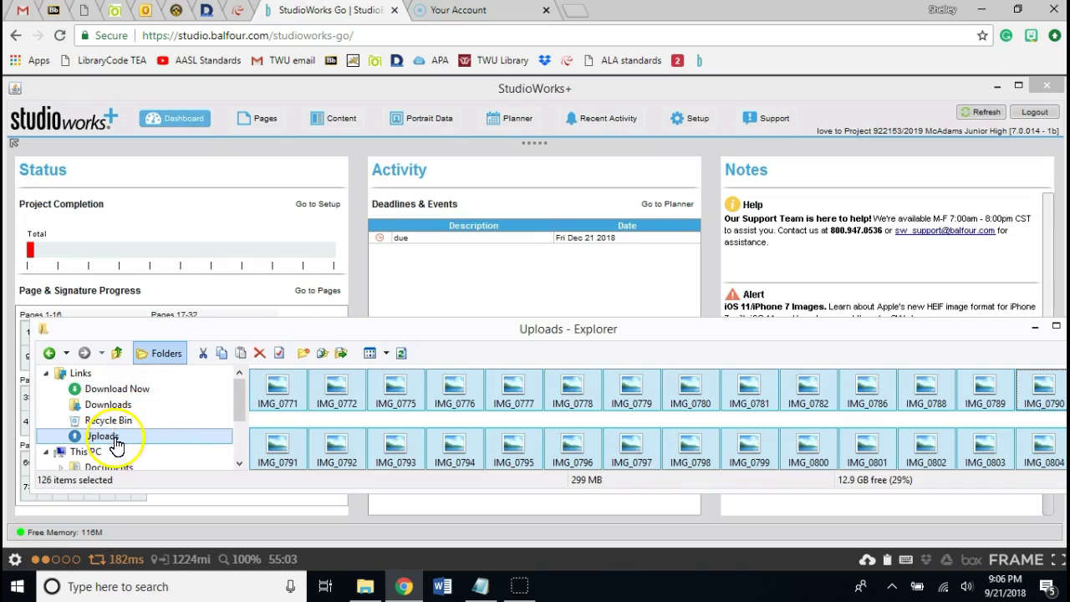
{"action": "mouse_move", "coordinate": [234, 406]}
{"action": "left_mouse_down"}
{"action": "mouse_move", "coordinate": [234, 425]}
{"action": "mouse_move", "coordinate": [233, 395]}
{"action": "left_mouse_up"}
{"action": "left_click", "coordinate": [144, 440]}
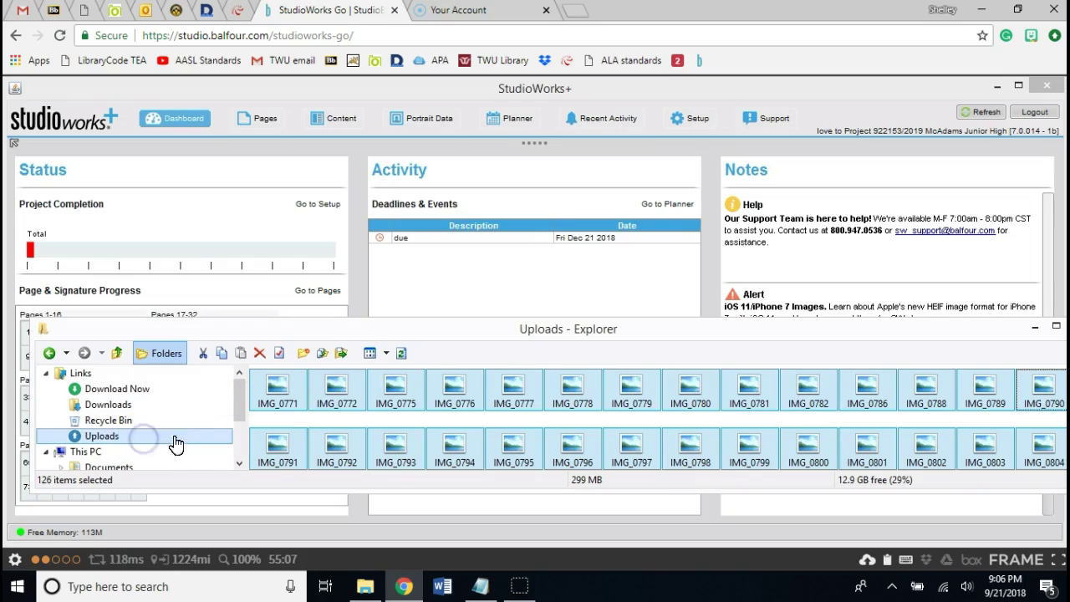
{"action": "left_click", "coordinate": [278, 389]}
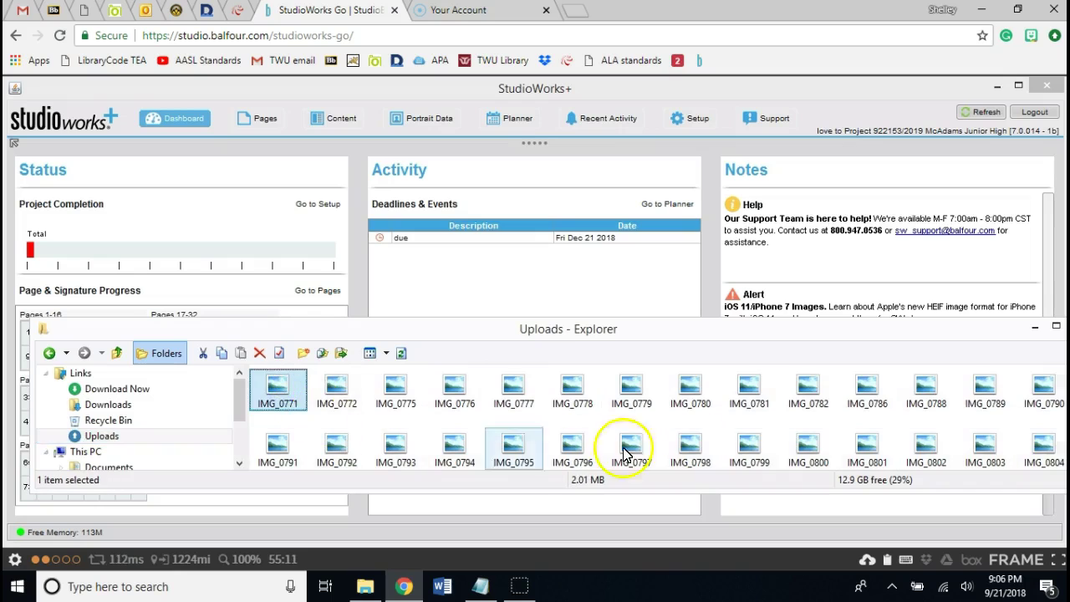
{"action": "scroll", "coordinate": [727, 447], "scroll_direction": "down", "scroll_amount": 5}
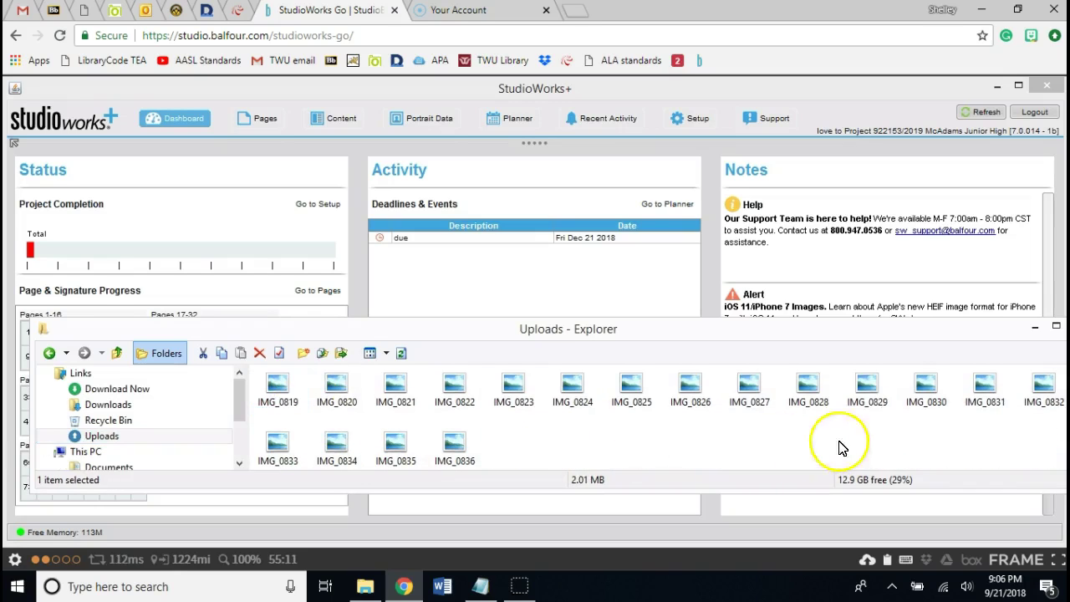
{"action": "left_click", "coordinate": [455, 451], "text": "shift"}
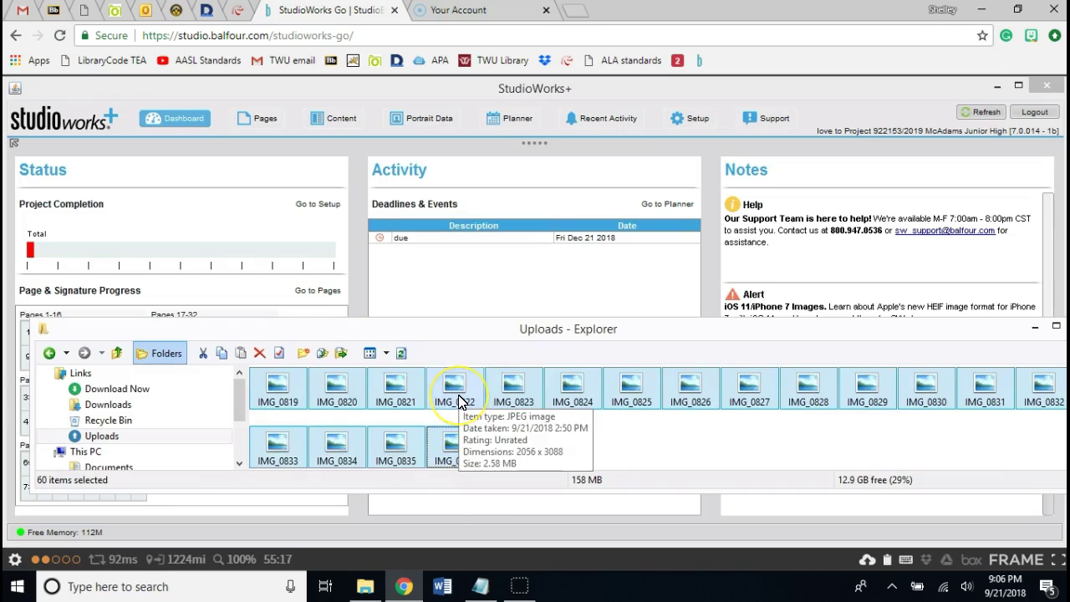
- Show the content galleries and bring back the Uploads window, placed low enough to leave the gallery list uncovered
{"action": "left_click", "coordinate": [327, 117]}
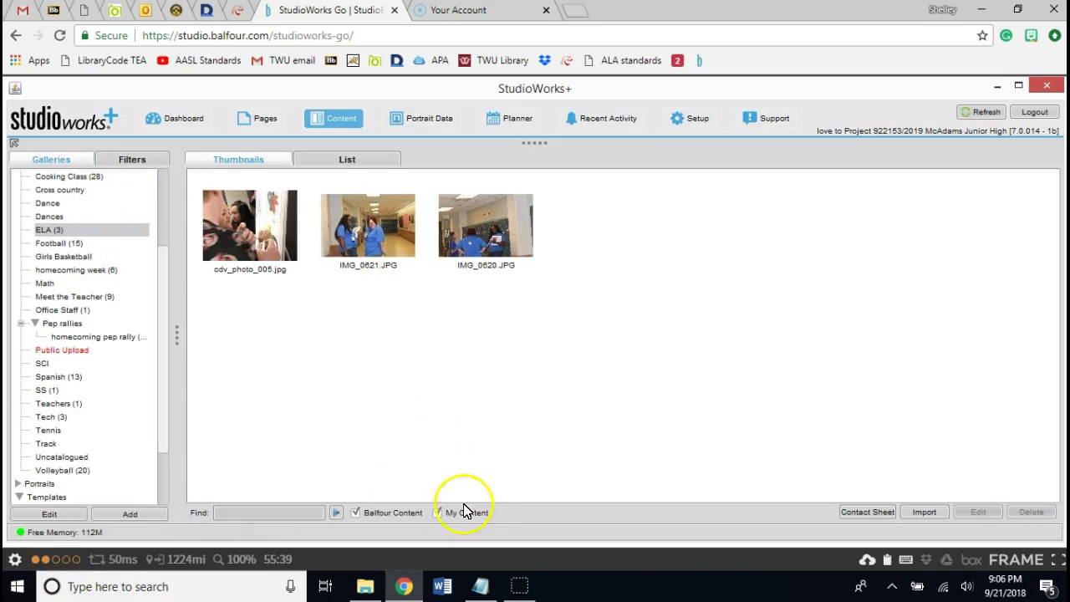
{"action": "left_click", "coordinate": [14, 560]}
{"action": "left_click", "coordinate": [60, 420]}
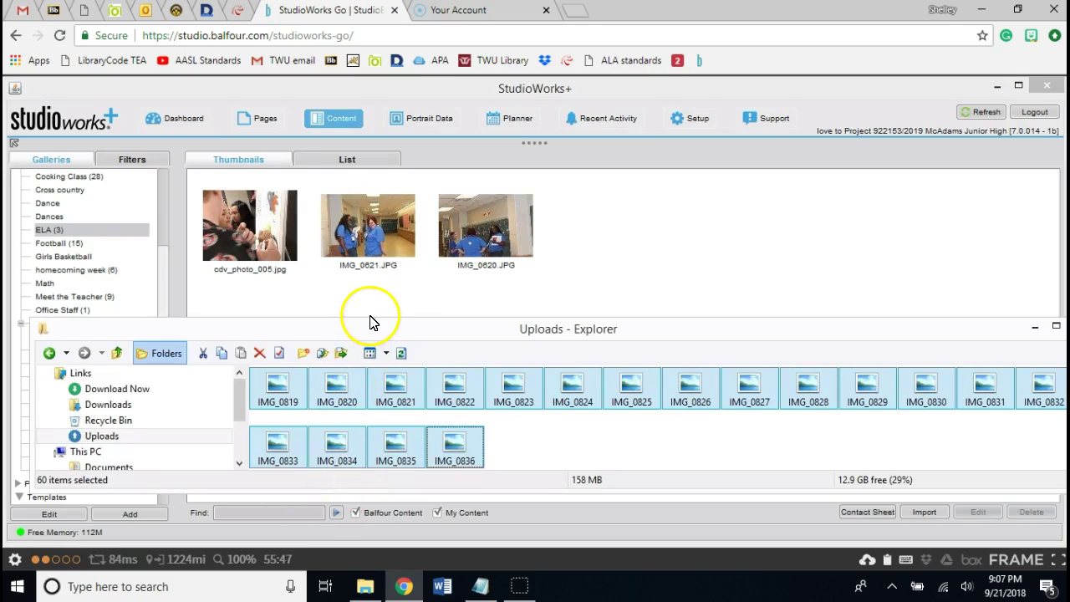
{"action": "left_click_drag", "start_coordinate": [366, 326], "coordinate": [353, 413]}
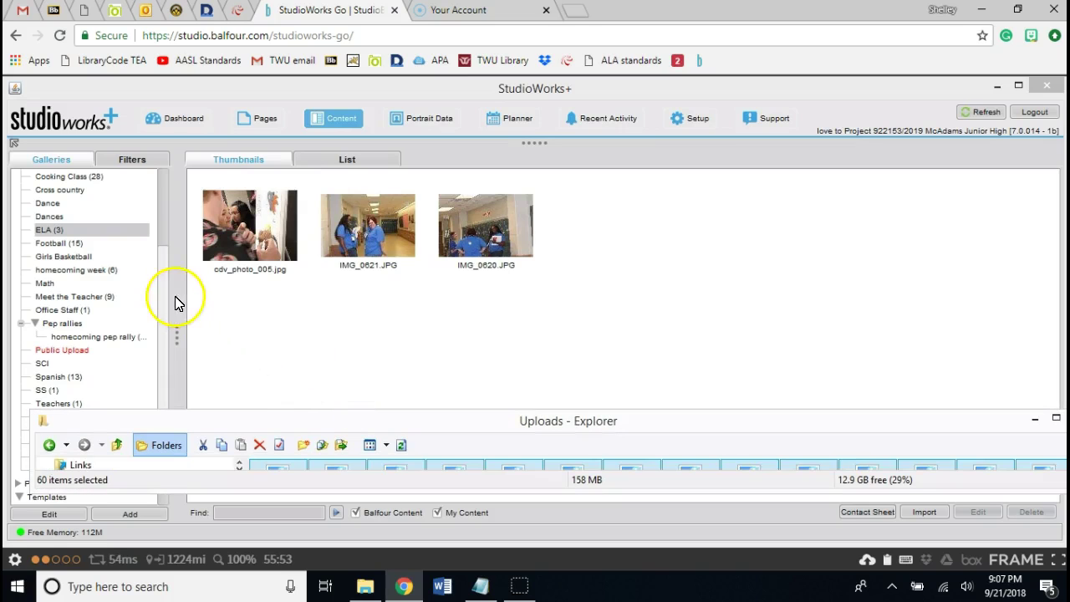
{"action": "left_click_drag", "start_coordinate": [287, 443], "coordinate": [284, 489]}
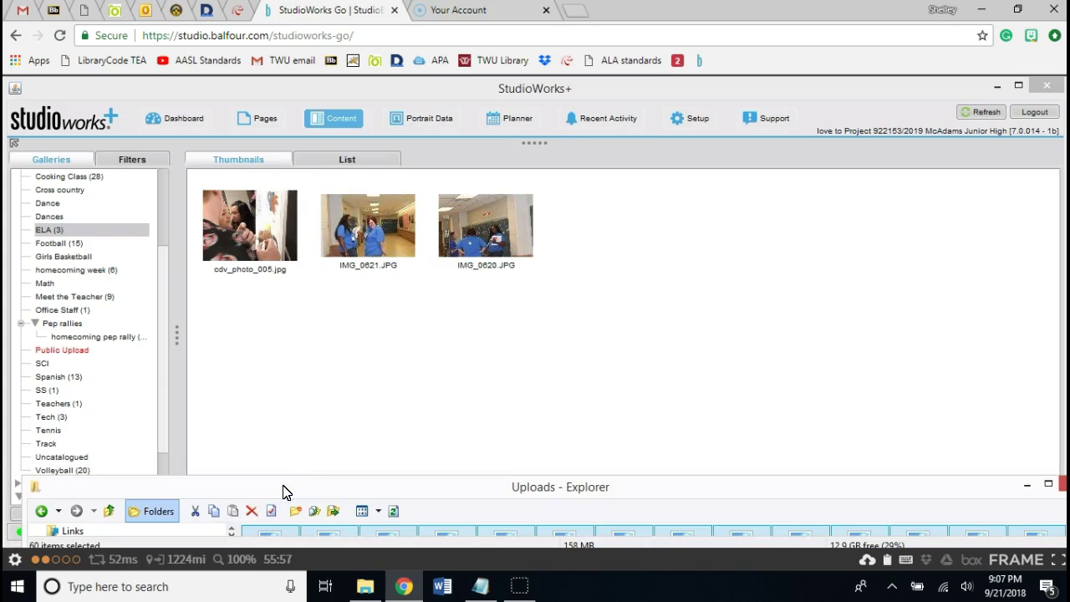
- Upload the 60 selected photos from the Uploads window into the Uncatalogued gallery and check their upload progress
{"action": "left_click", "coordinate": [281, 534]}
{"action": "left_click_drag", "start_coordinate": [280, 534], "coordinate": [201, 483]}
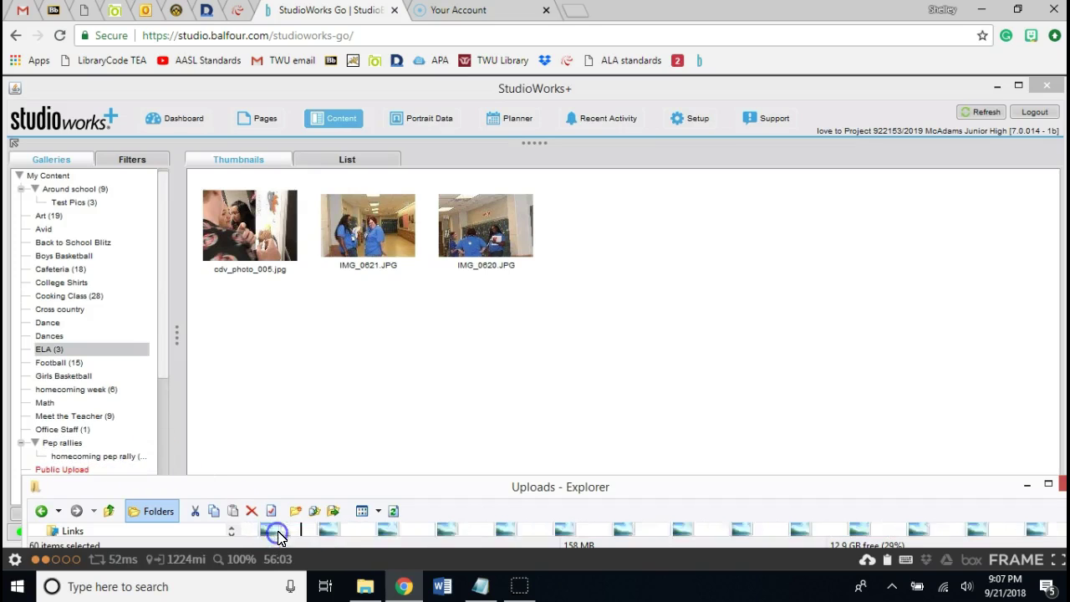
{"action": "left_click", "coordinate": [162, 412]}
{"action": "left_click_drag", "start_coordinate": [161, 412], "coordinate": [150, 504]}
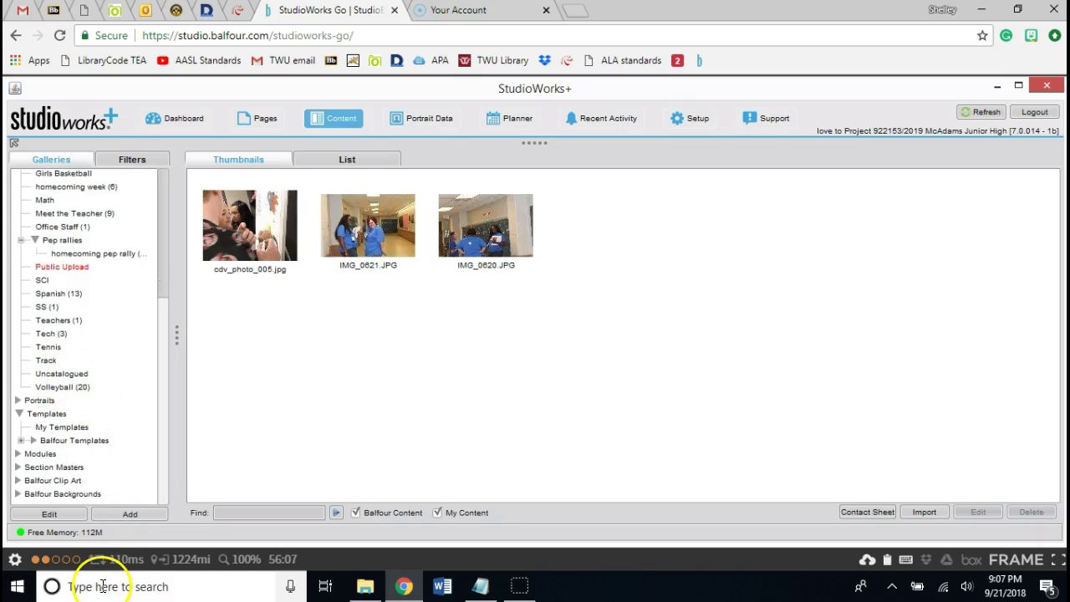
{"action": "left_click", "coordinate": [15, 562]}
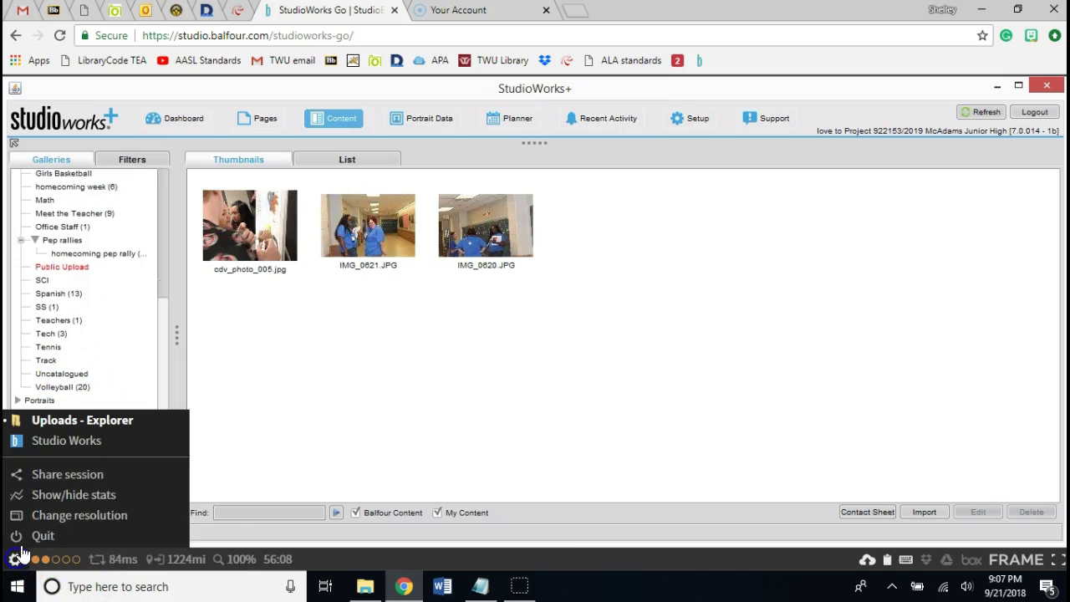
{"action": "left_click", "coordinate": [71, 422]}
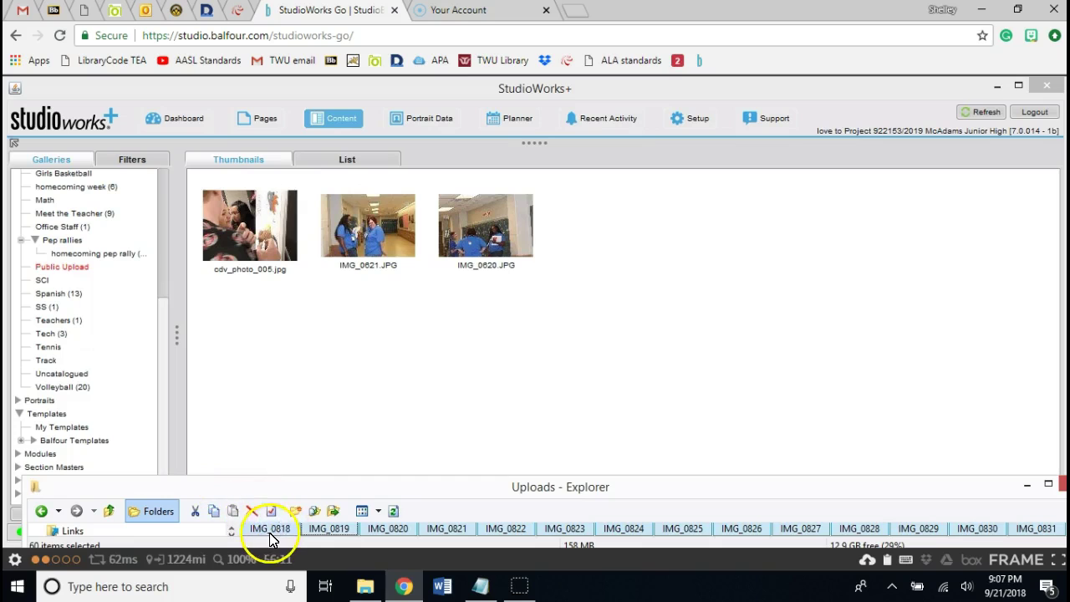
{"action": "left_click_drag", "start_coordinate": [258, 535], "coordinate": [109, 378]}
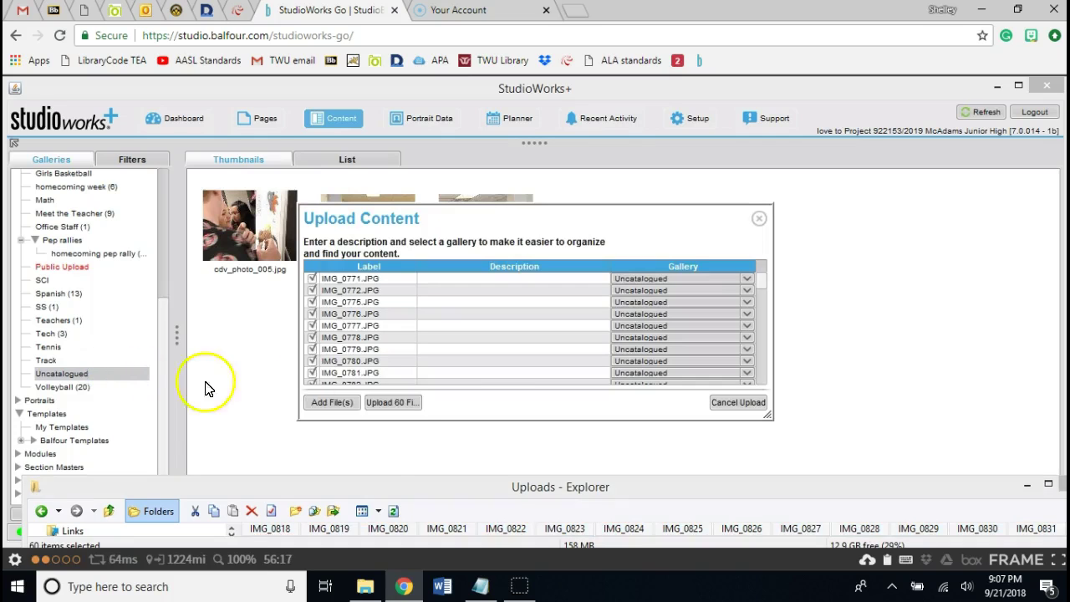
{"action": "left_click", "coordinate": [399, 402]}
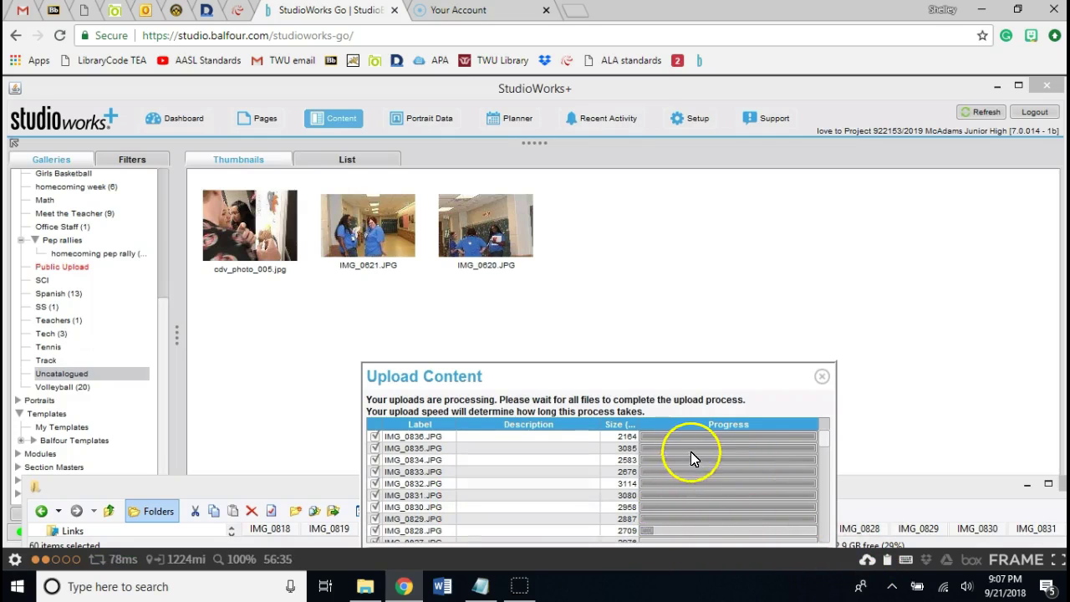
{"action": "scroll", "coordinate": [740, 498], "scroll_direction": "down", "scroll_amount": 10}
{"action": "scroll", "coordinate": [736, 500], "scroll_direction": "up", "scroll_amount": 10}
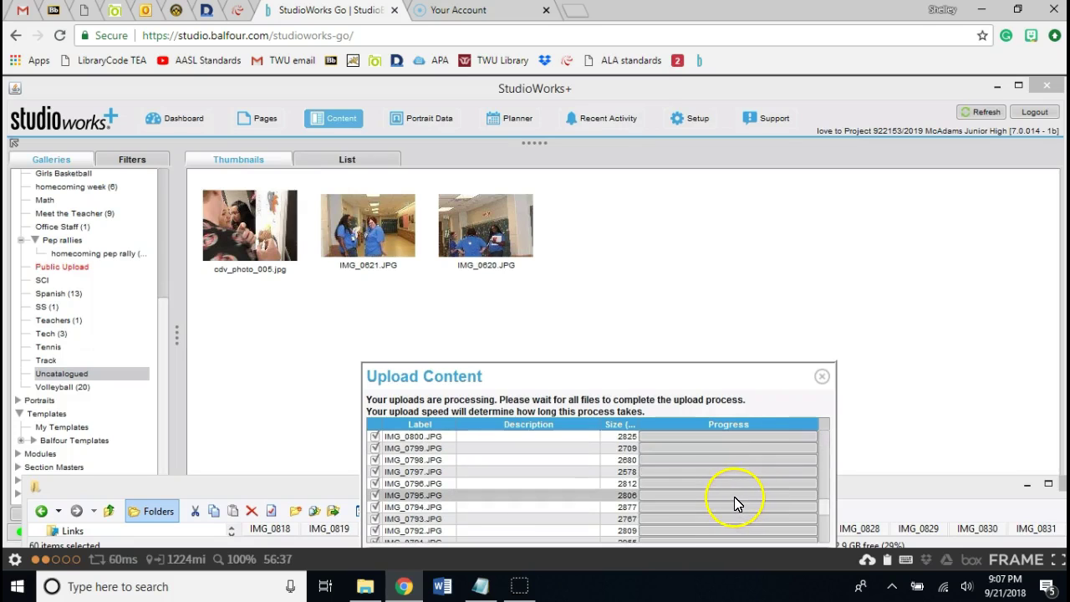
{"action": "scroll", "coordinate": [722, 496], "scroll_direction": "down", "scroll_amount": 4}
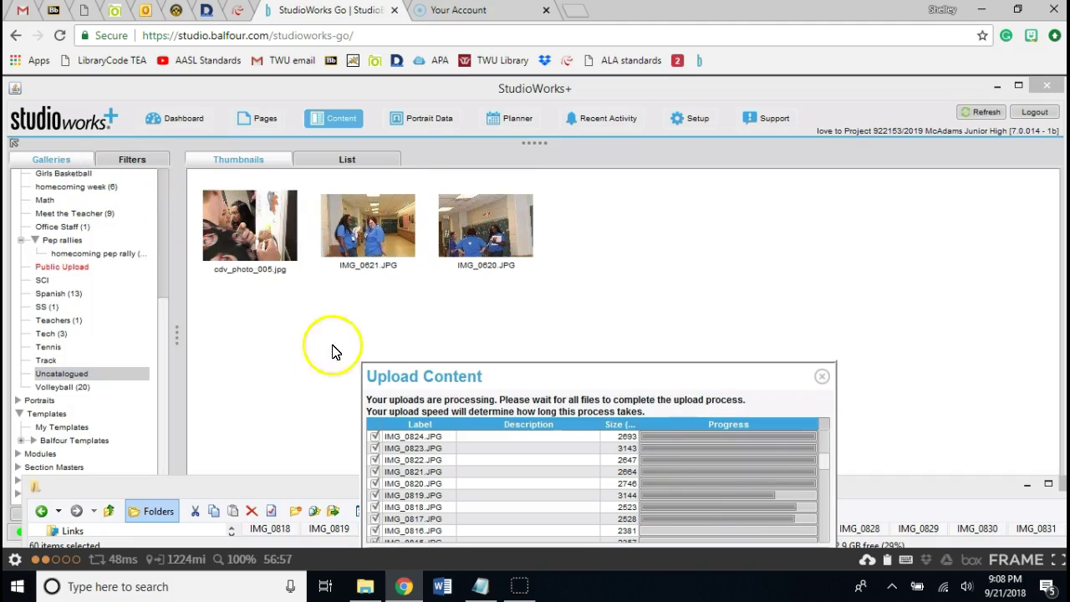
- Show the yearbook's Pages section and move the upload progress window out of the way of the page information
{"action": "left_click", "coordinate": [245, 121]}
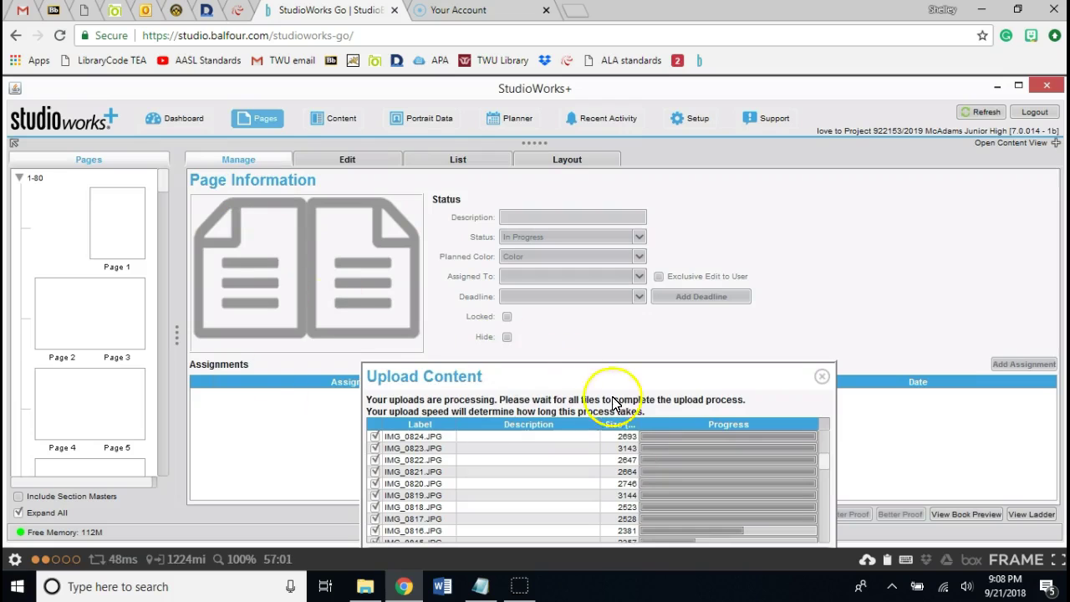
{"action": "left_click_drag", "start_coordinate": [546, 377], "coordinate": [800, 413]}
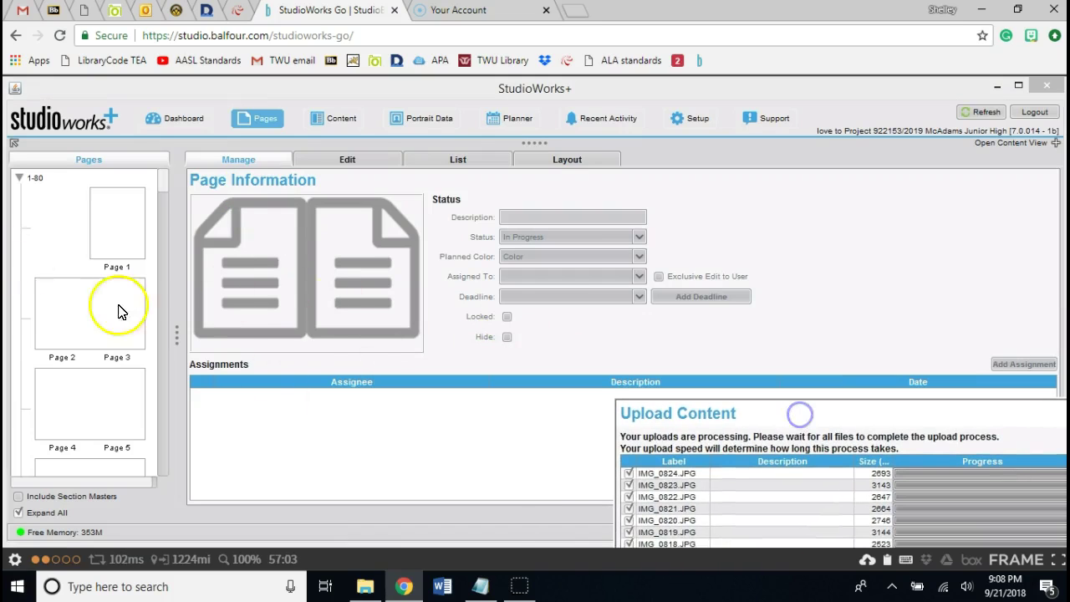
{"action": "left_click_drag", "start_coordinate": [819, 427], "coordinate": [637, 227]}
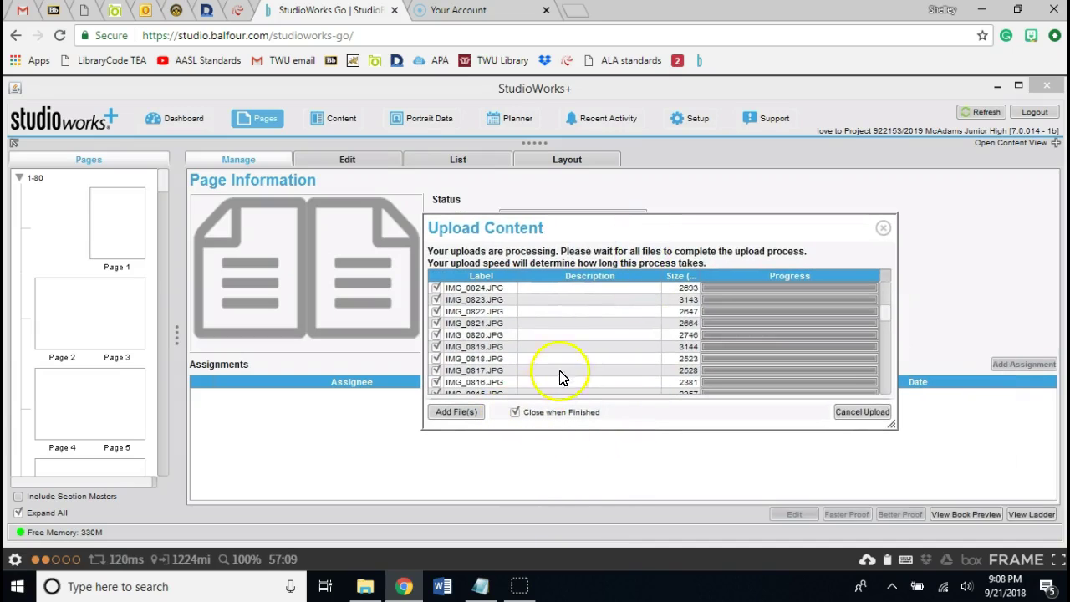
{"action": "left_click_drag", "start_coordinate": [724, 234], "coordinate": [921, 474]}
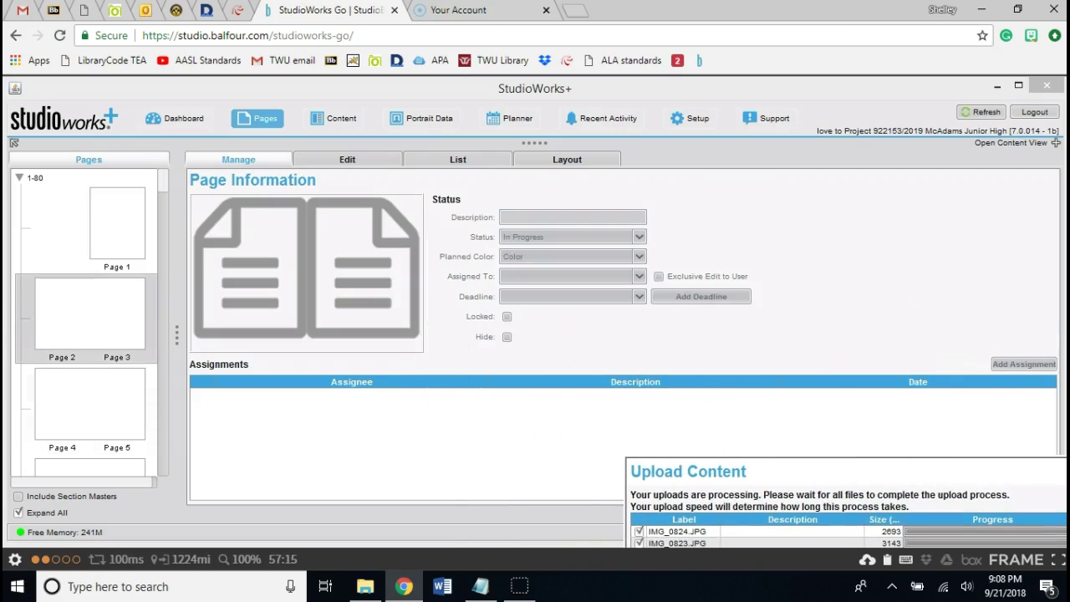
- Browse the first page thumbnails and show the page information for the Page 4 and 5 spread
{"action": "left_click", "coordinate": [118, 211]}
{"action": "left_click", "coordinate": [91, 324]}
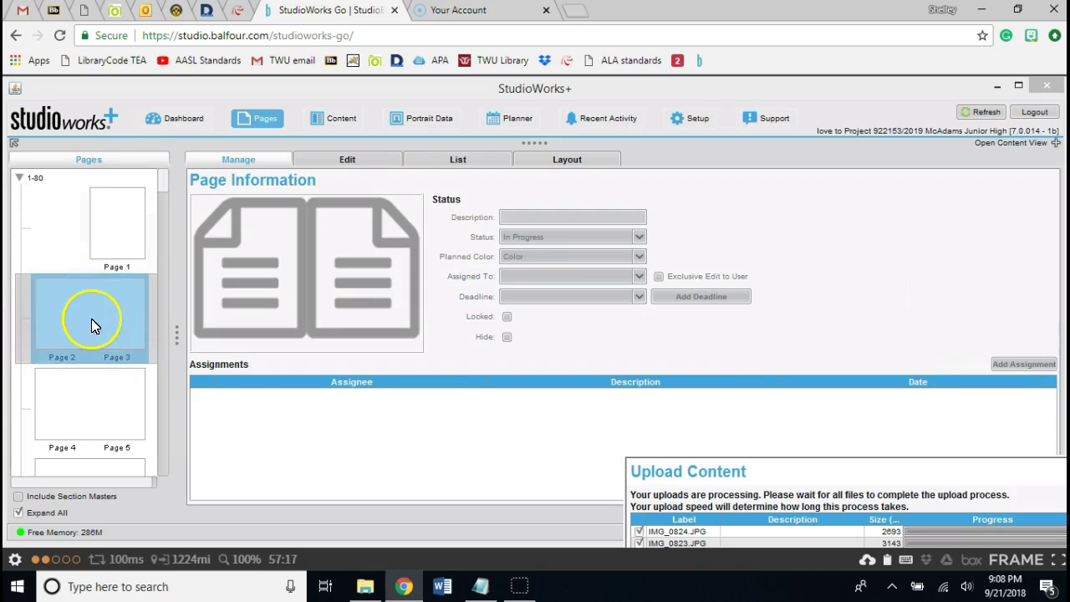
{"action": "left_click", "coordinate": [88, 417]}
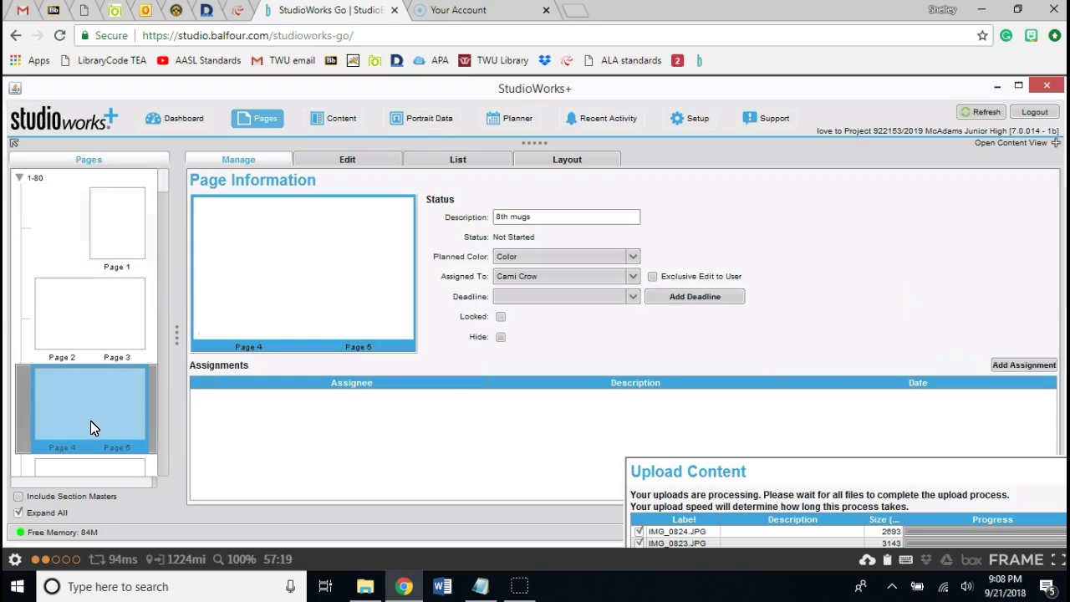
- Open the Page 2 and 3 spread for editing
{"action": "left_click", "coordinate": [92, 319]}
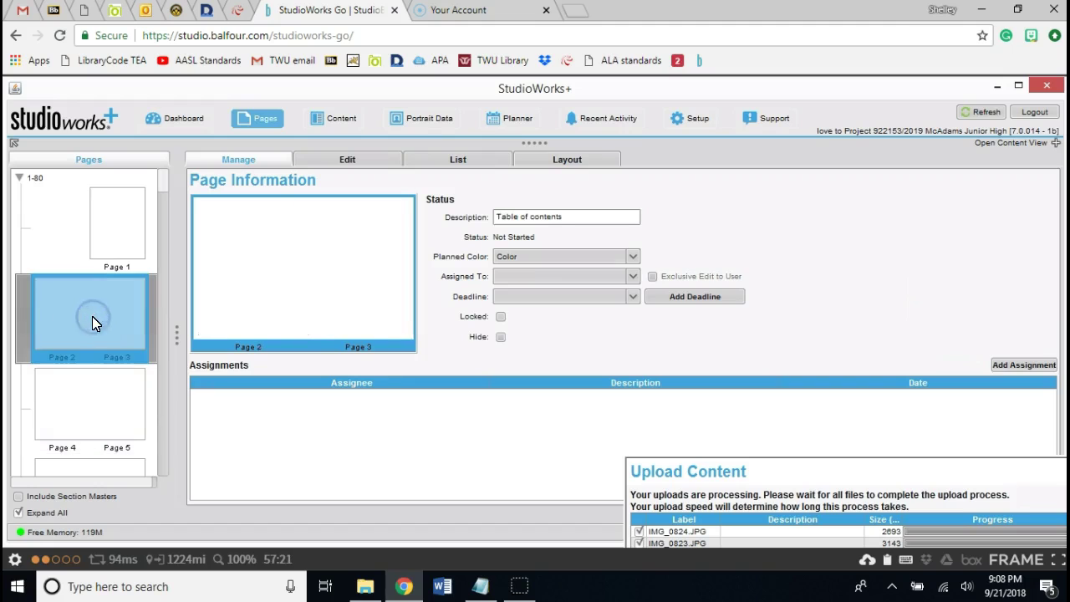
{"action": "left_click", "coordinate": [353, 161]}
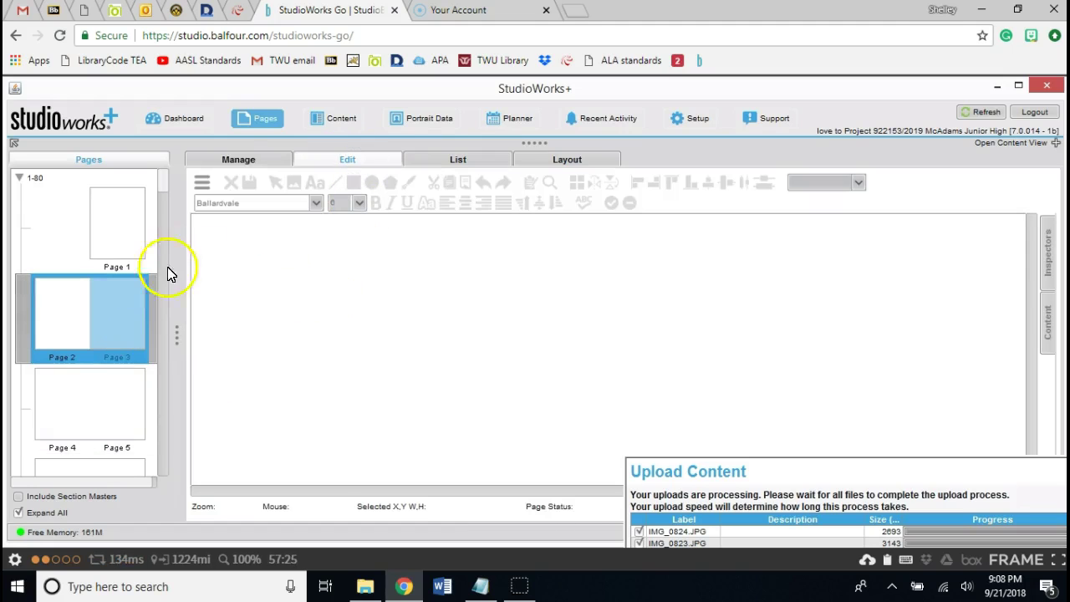
{"action": "left_click", "coordinate": [93, 326]}
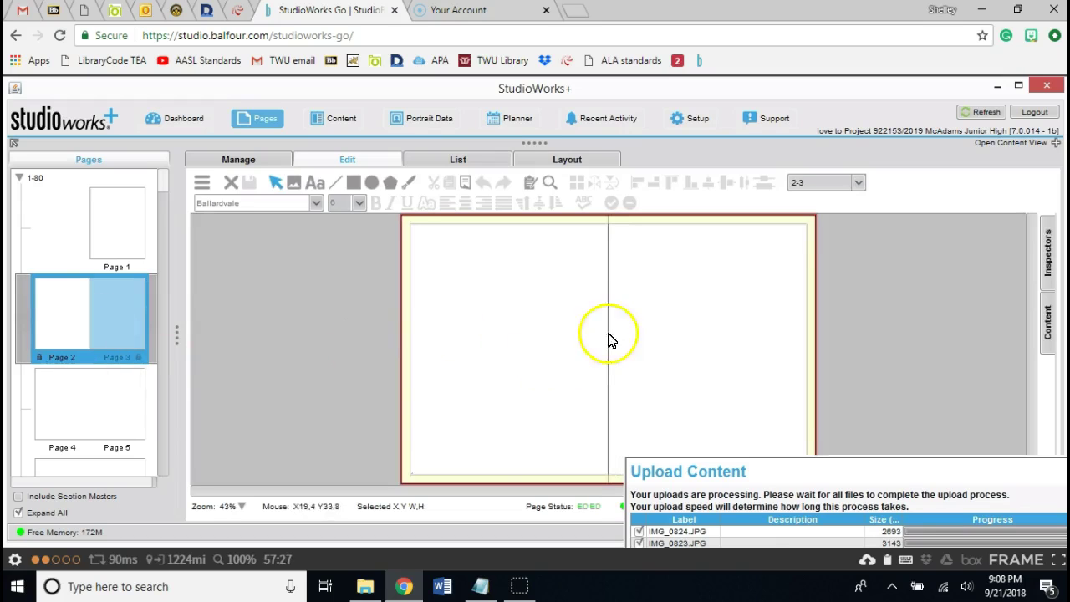
- Draw an image placeholder about 22,0 wide and 20,6 high in the upper part of page 2
{"action": "left_click", "coordinate": [294, 183]}
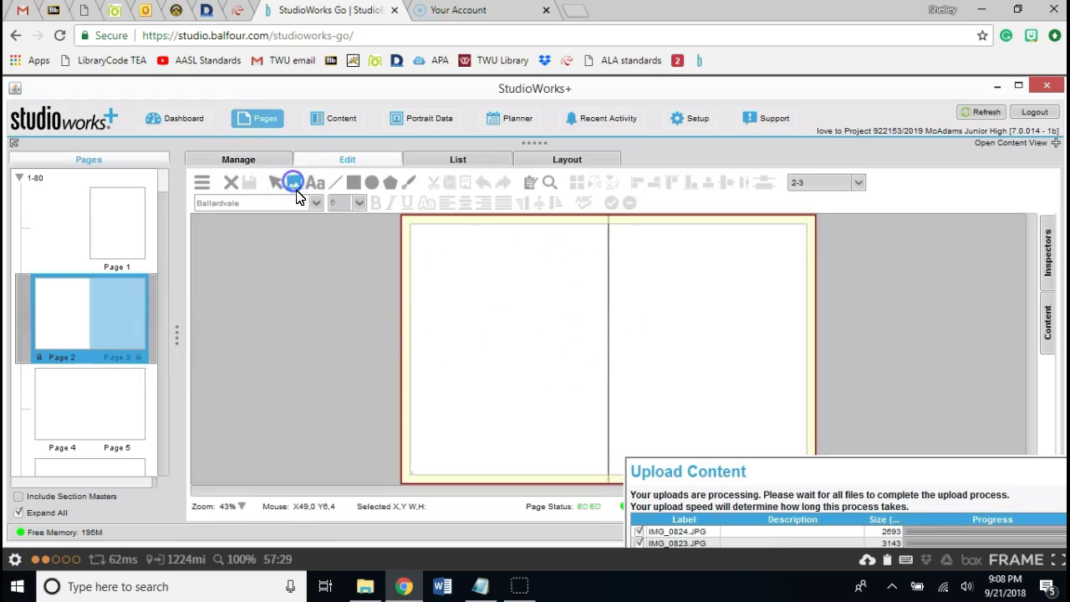
{"action": "mouse_move", "coordinate": [447, 251]}
{"action": "left_mouse_down"}
{"action": "mouse_move", "coordinate": [492, 270]}
{"action": "mouse_move", "coordinate": [535, 335]}
{"action": "left_mouse_up"}
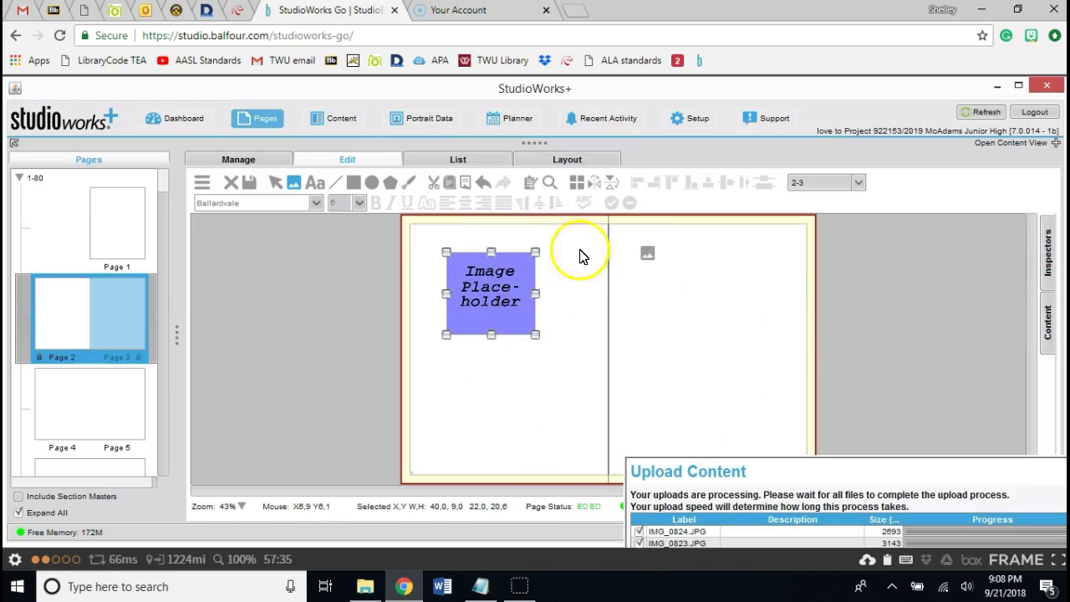
{"action": "left_click", "coordinate": [275, 182]}
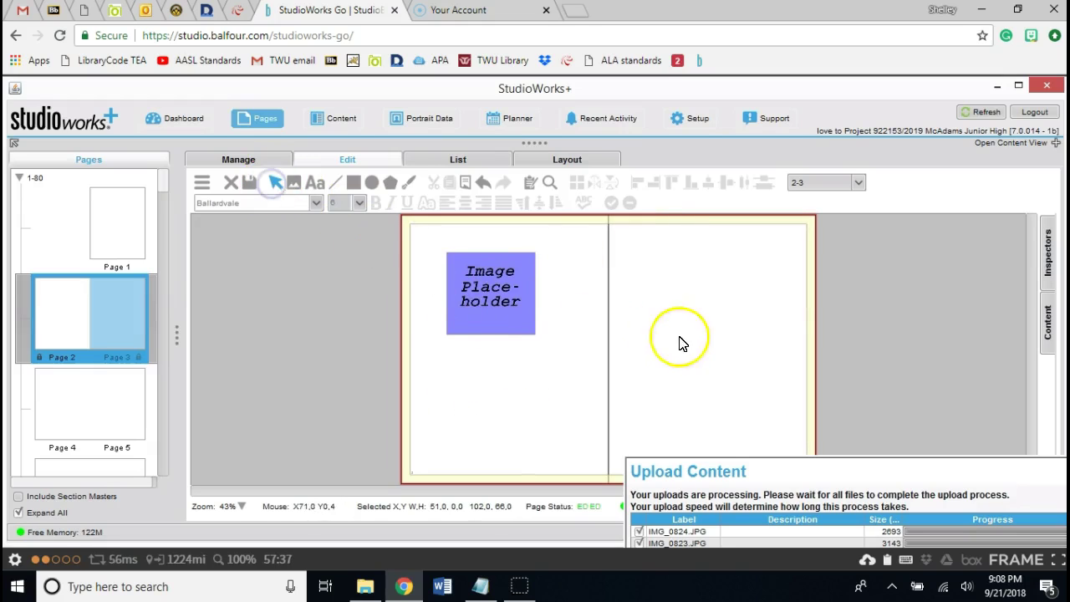
- Fill the placeholder on page 2 with IMG_0757.JPG from the Cafeteria gallery
{"action": "left_click", "coordinate": [1051, 321]}
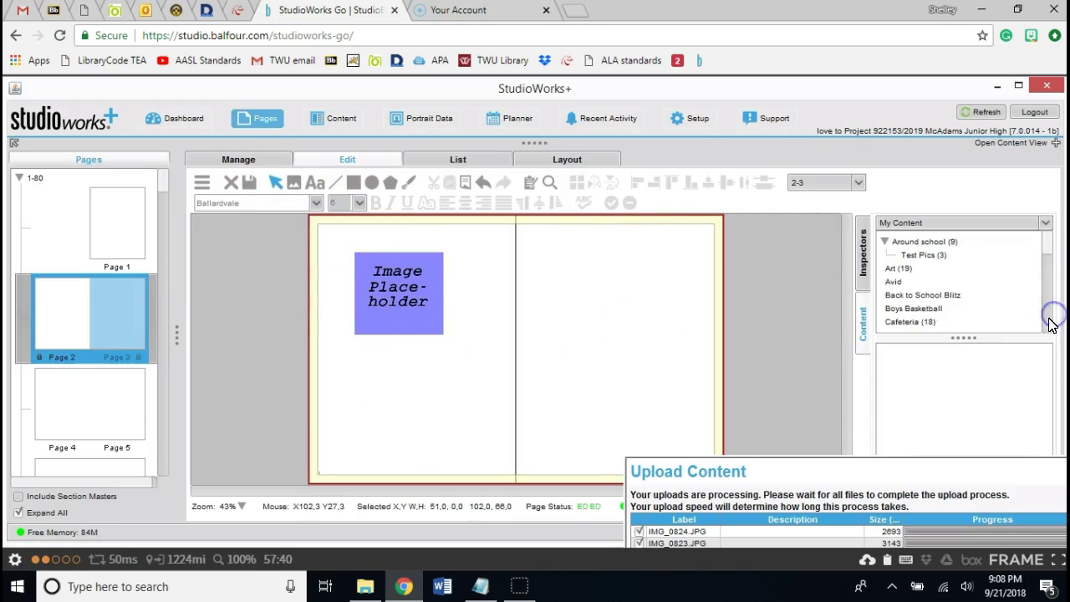
{"action": "left_click", "coordinate": [911, 322]}
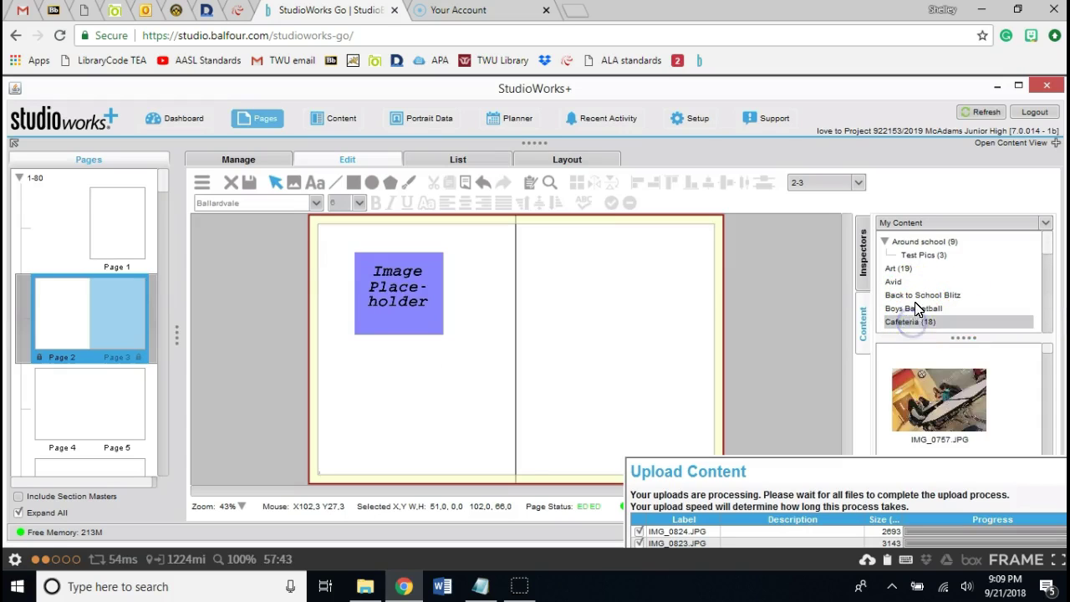
{"action": "left_click_drag", "start_coordinate": [946, 412], "coordinate": [408, 294]}
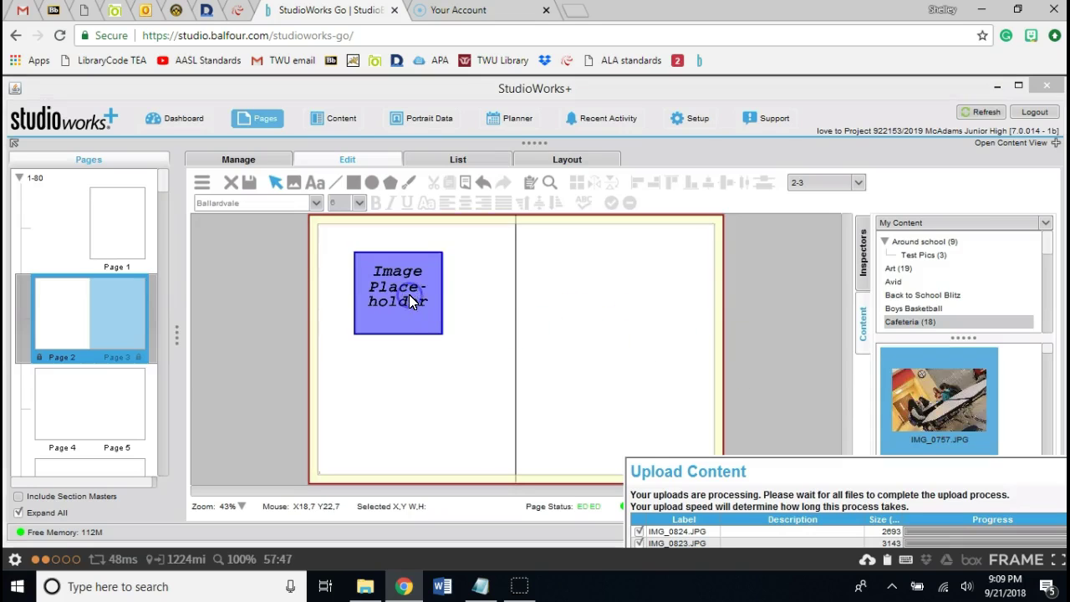
{"action": "left_click", "coordinate": [539, 342]}
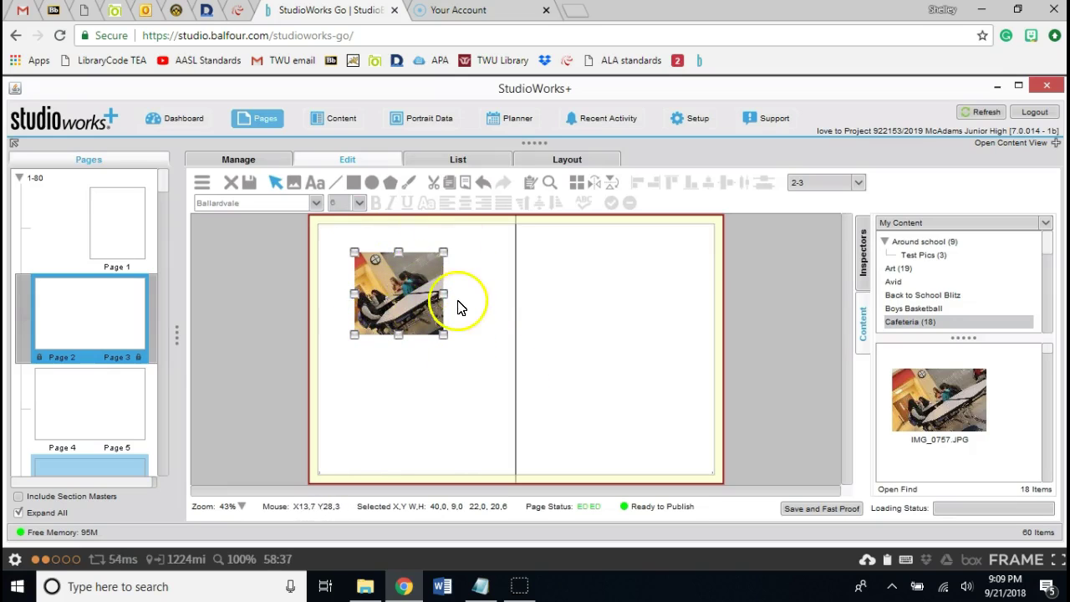
- Move the photo slightly down on page 2 and resize its frame to about 23,10 wide and 16,8 high
{"action": "left_click_drag", "start_coordinate": [396, 308], "coordinate": [399, 293]}
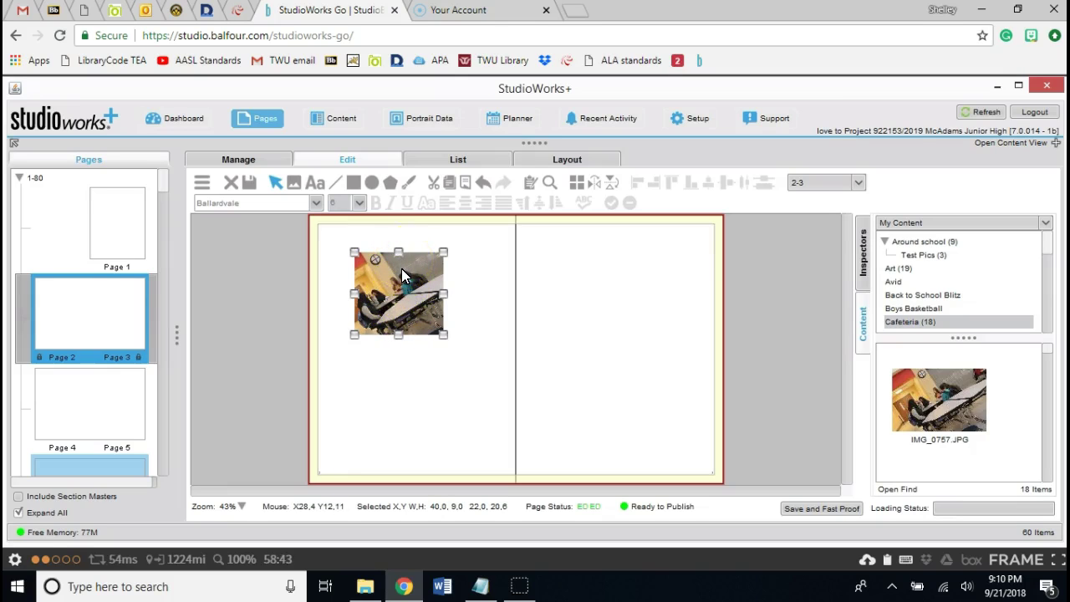
{"action": "left_click_drag", "start_coordinate": [400, 272], "coordinate": [419, 299]}
{"action": "left_click", "coordinate": [983, 373]}
{"action": "left_click", "coordinate": [919, 329]}
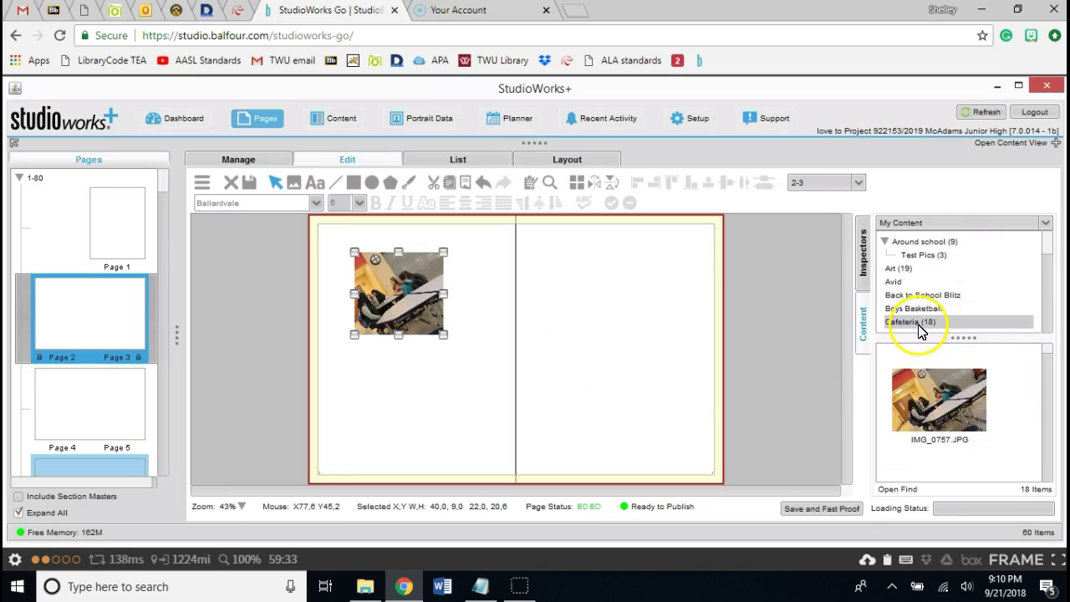
{"action": "mouse_move", "coordinate": [412, 301]}
{"action": "left_mouse_down"}
{"action": "mouse_move", "coordinate": [452, 288]}
{"action": "mouse_move", "coordinate": [437, 292]}
{"action": "mouse_move", "coordinate": [400, 270]}
{"action": "mouse_move", "coordinate": [415, 305]}
{"action": "mouse_move", "coordinate": [399, 290]}
{"action": "mouse_move", "coordinate": [421, 284]}
{"action": "mouse_move", "coordinate": [406, 301]}
{"action": "left_mouse_up"}
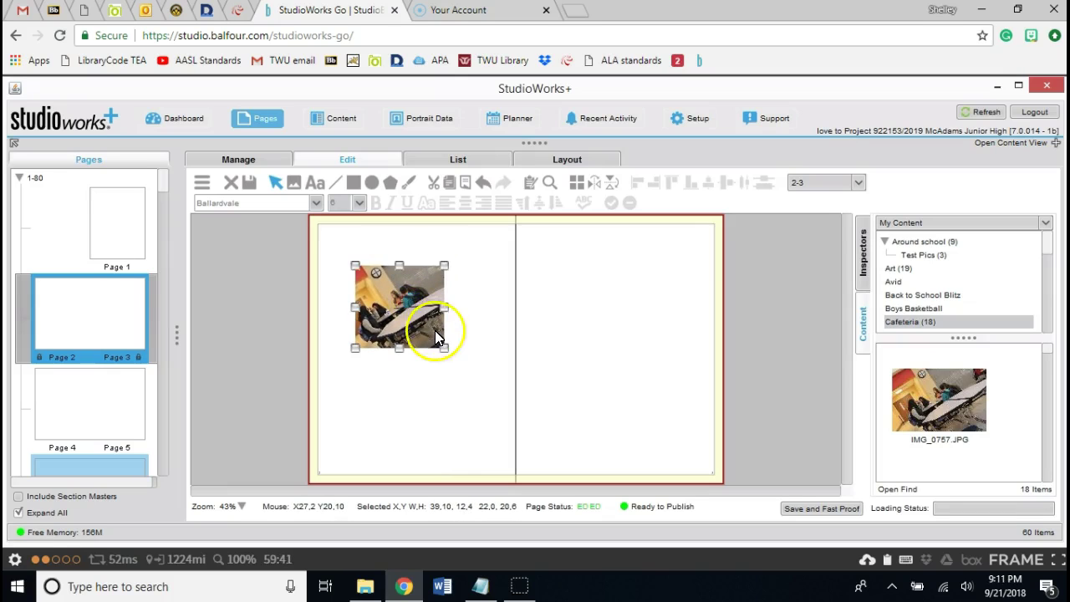
{"action": "left_click_drag", "start_coordinate": [444, 348], "coordinate": [526, 401]}
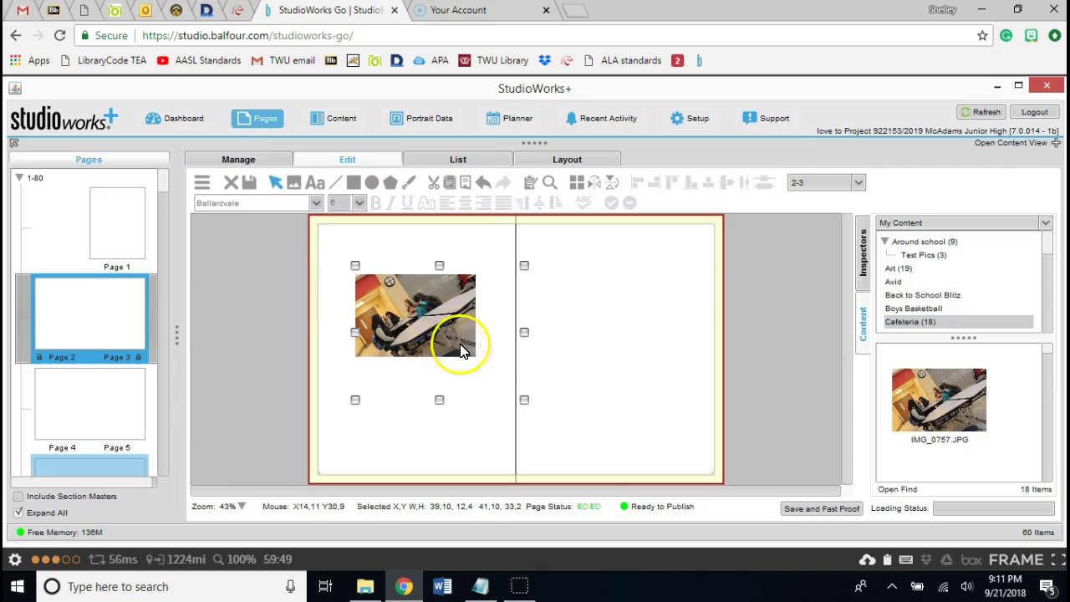
{"action": "left_click_drag", "start_coordinate": [526, 405], "coordinate": [451, 336]}
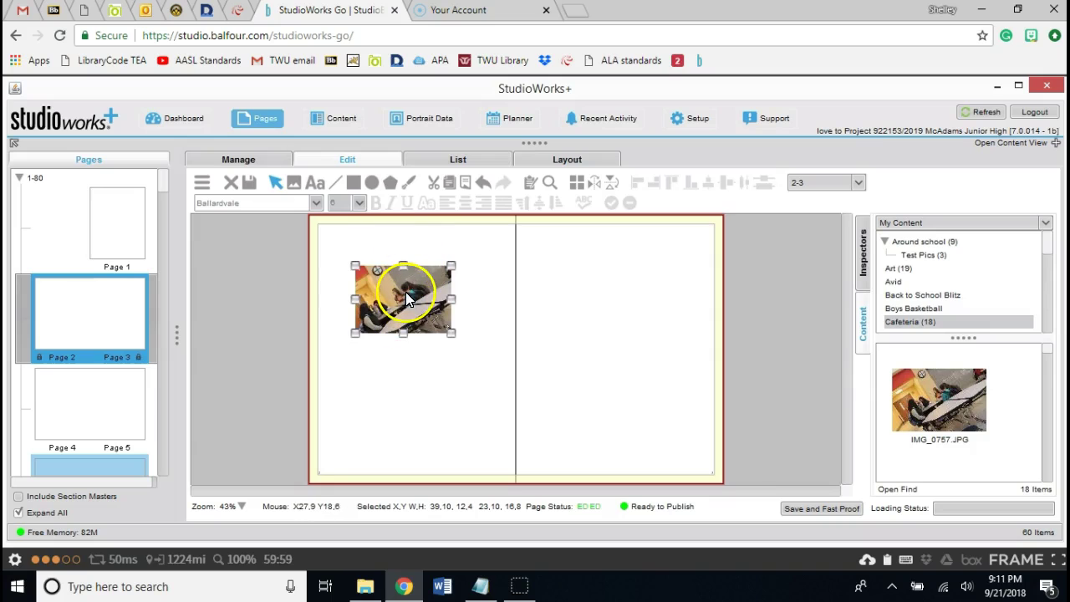
- Enlarge the image inside its frame to about 105,9 by 70,4 and reposition it so the students fill the frame
{"action": "left_click_drag", "start_coordinate": [407, 299], "coordinate": [431, 318]}
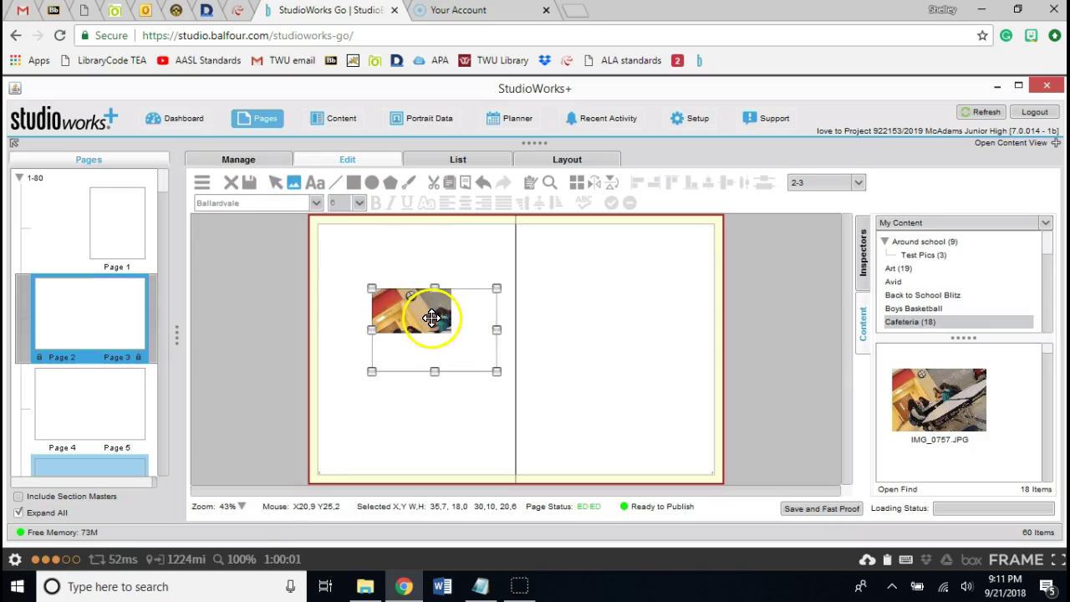
{"action": "left_click_drag", "start_coordinate": [372, 288], "coordinate": [330, 259]}
{"action": "left_click_drag", "start_coordinate": [405, 310], "coordinate": [129, 172]}
{"action": "left_click_drag", "start_coordinate": [595, 455], "coordinate": [618, 401]}
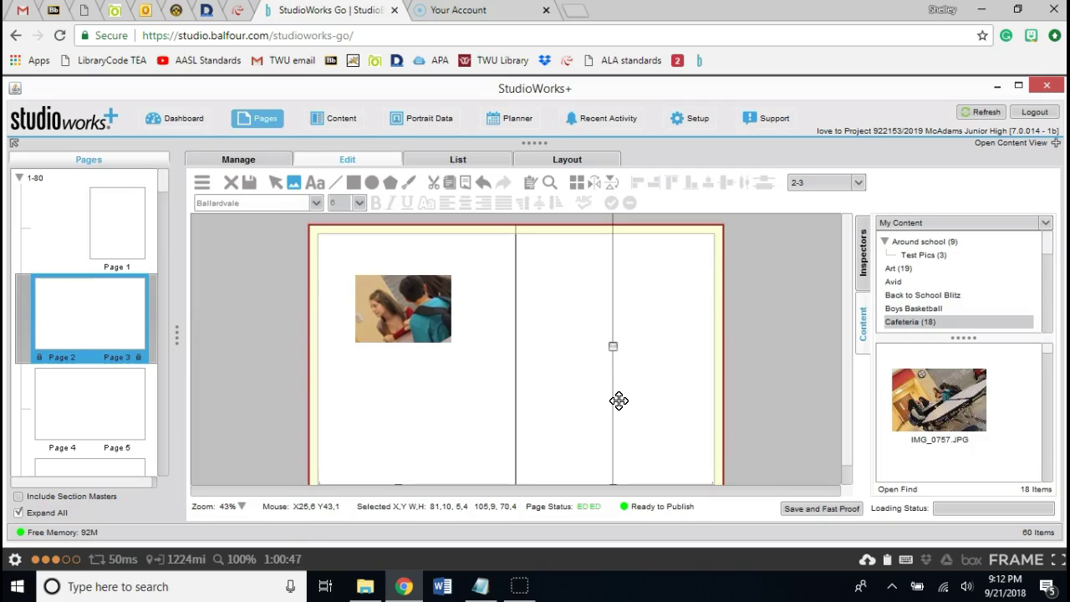
{"action": "left_click", "coordinate": [621, 393]}
{"action": "left_click", "coordinate": [611, 373]}
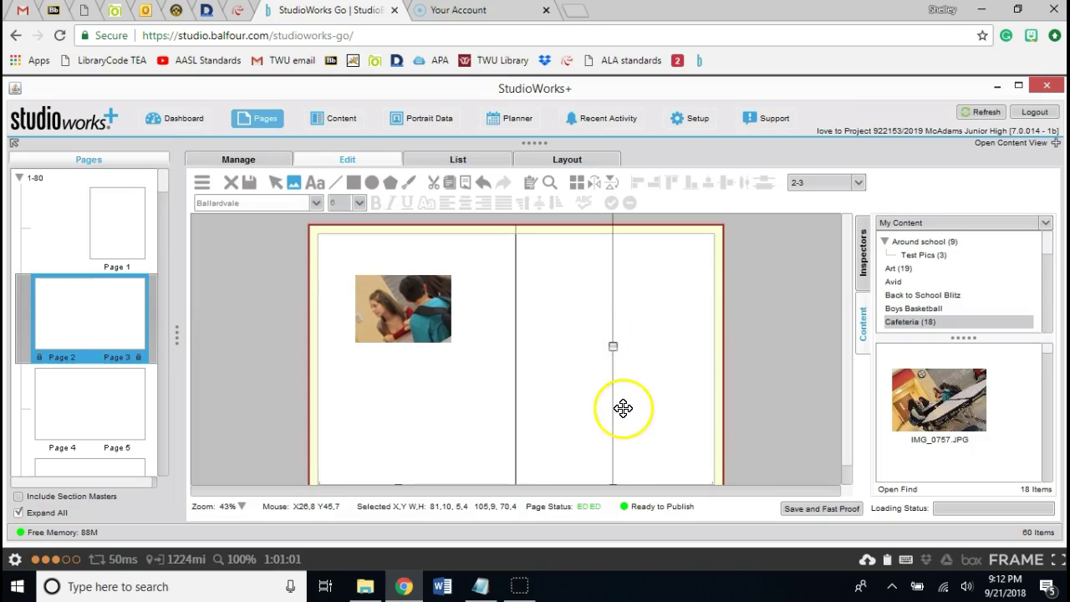
{"action": "left_click", "coordinate": [623, 408]}
{"action": "left_click", "coordinate": [629, 427]}
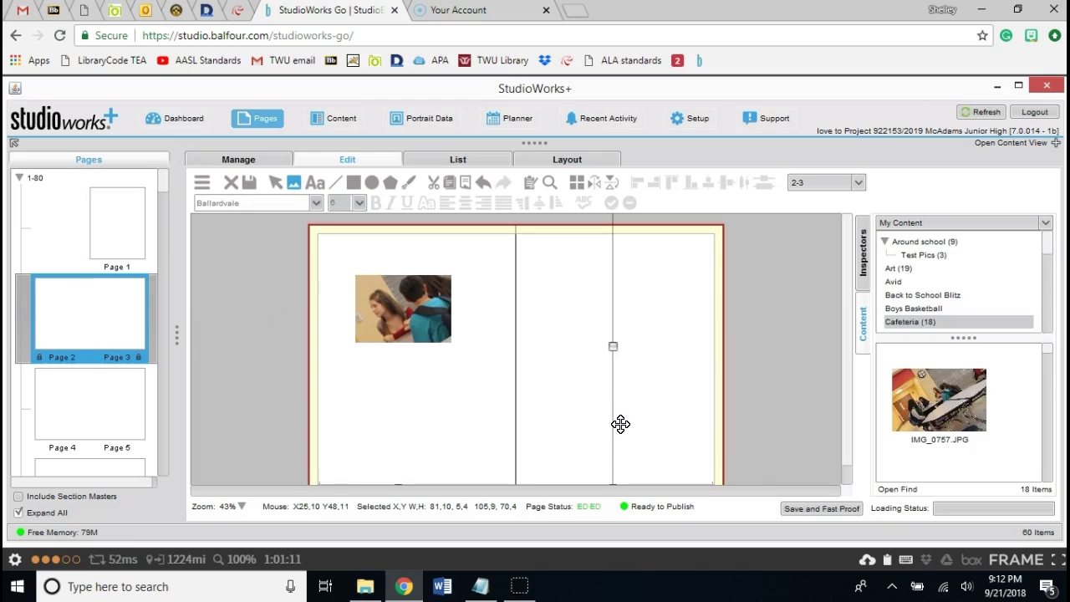
{"action": "left_click_drag", "start_coordinate": [621, 422], "coordinate": [631, 475]}
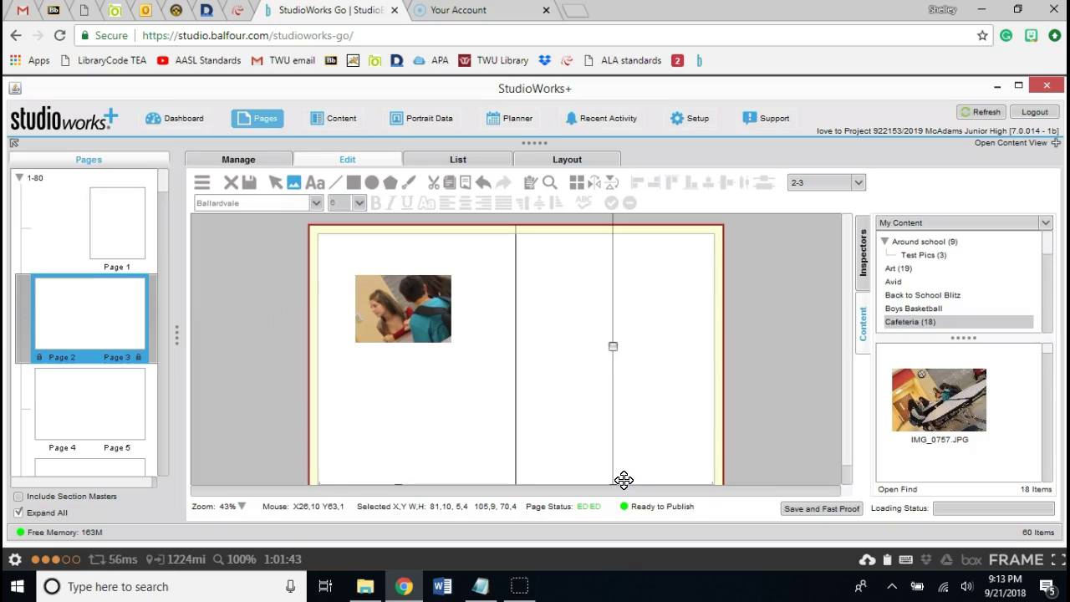
{"action": "left_click", "coordinate": [621, 478]}
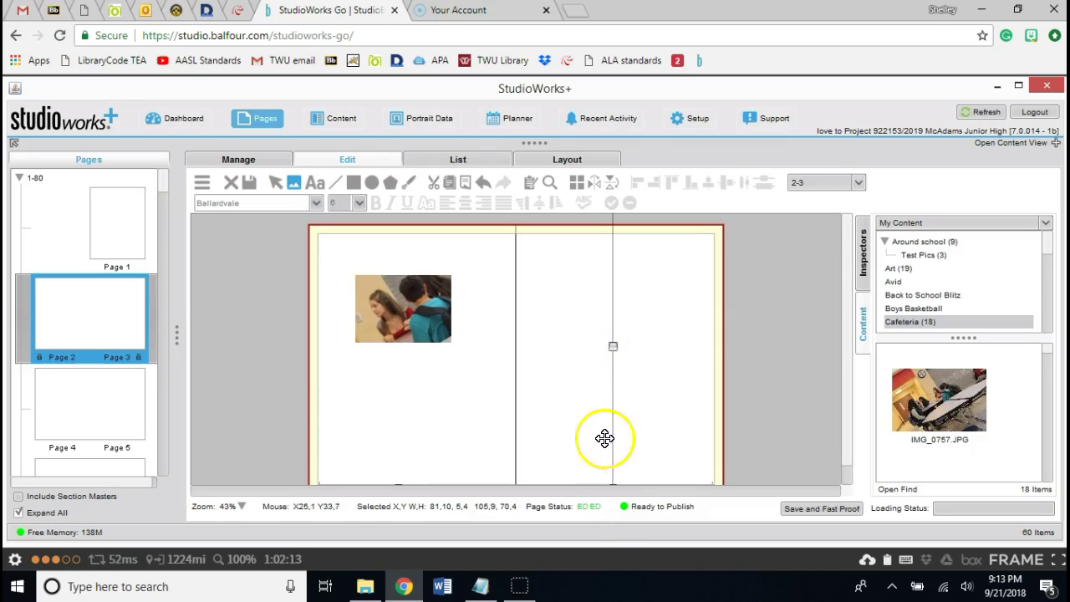
- Flip the cropped image horizontally with the Image Inspector effects
{"action": "left_click", "coordinate": [861, 265]}
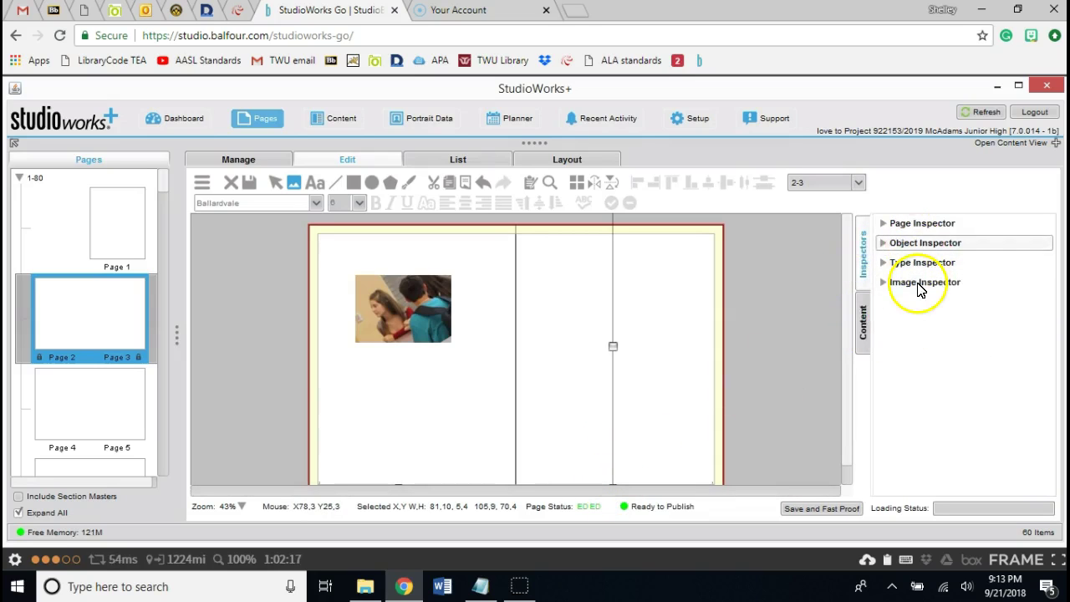
{"action": "left_click", "coordinate": [890, 282]}
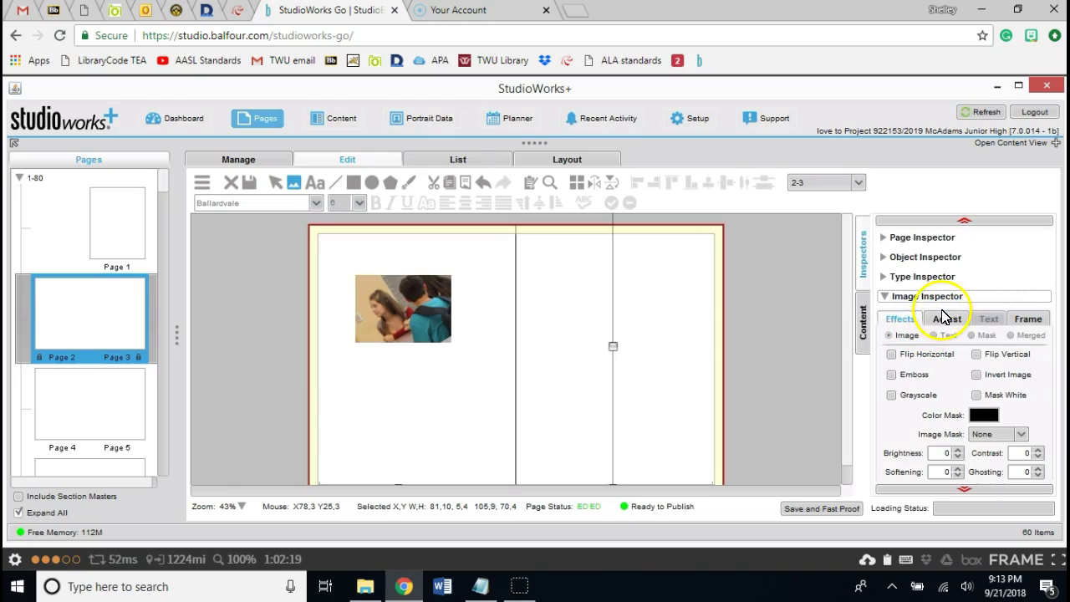
{"action": "left_click", "coordinate": [892, 354]}
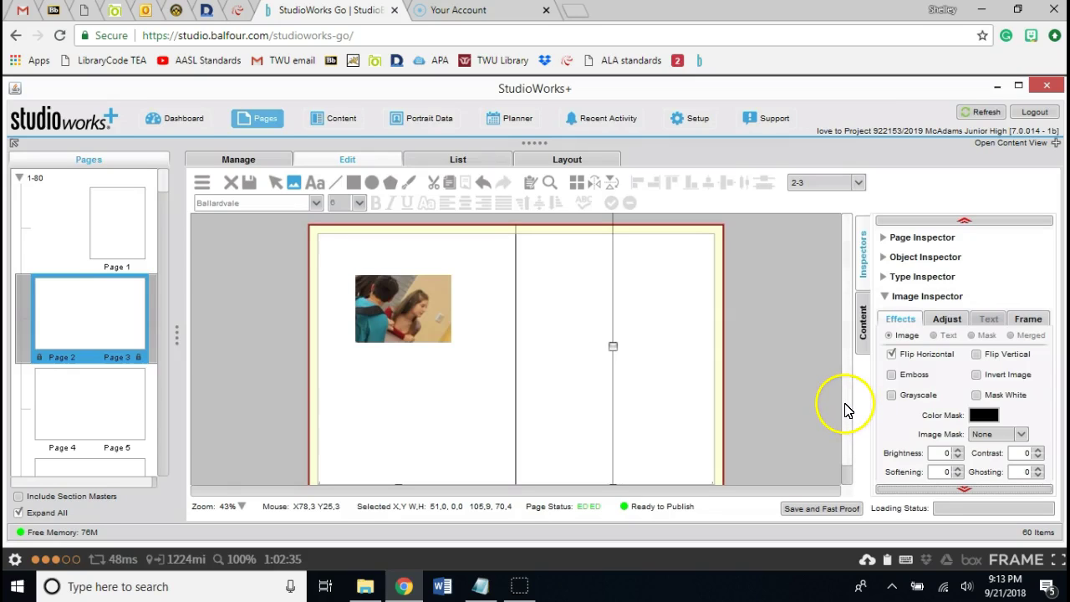
- Rotate the image inside its frame to about -29 degrees to straighten the students
{"action": "left_click", "coordinate": [952, 320]}
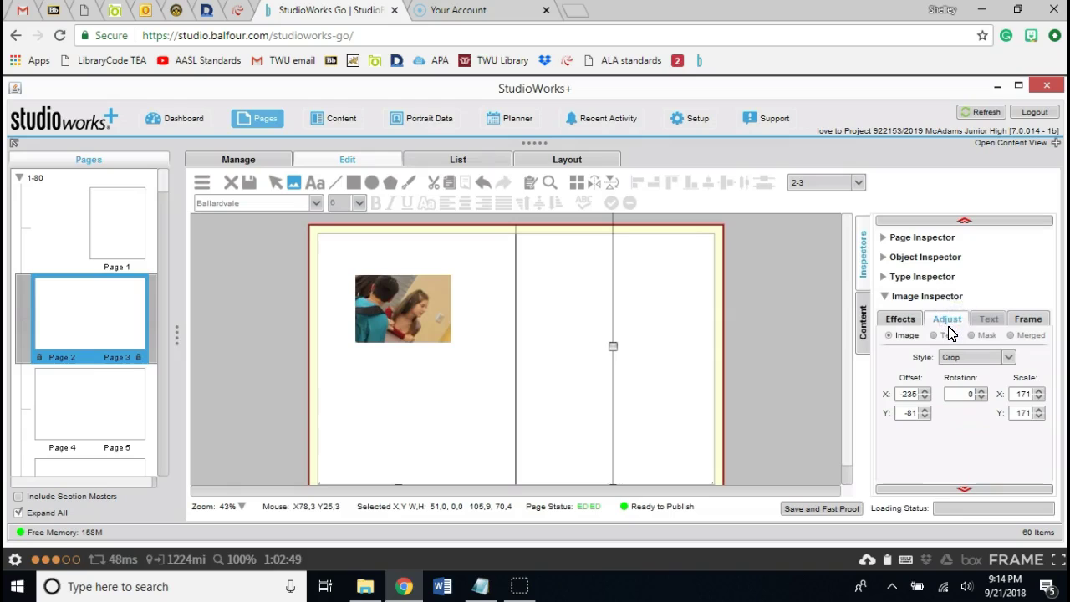
{"action": "left_click", "coordinate": [983, 398]}
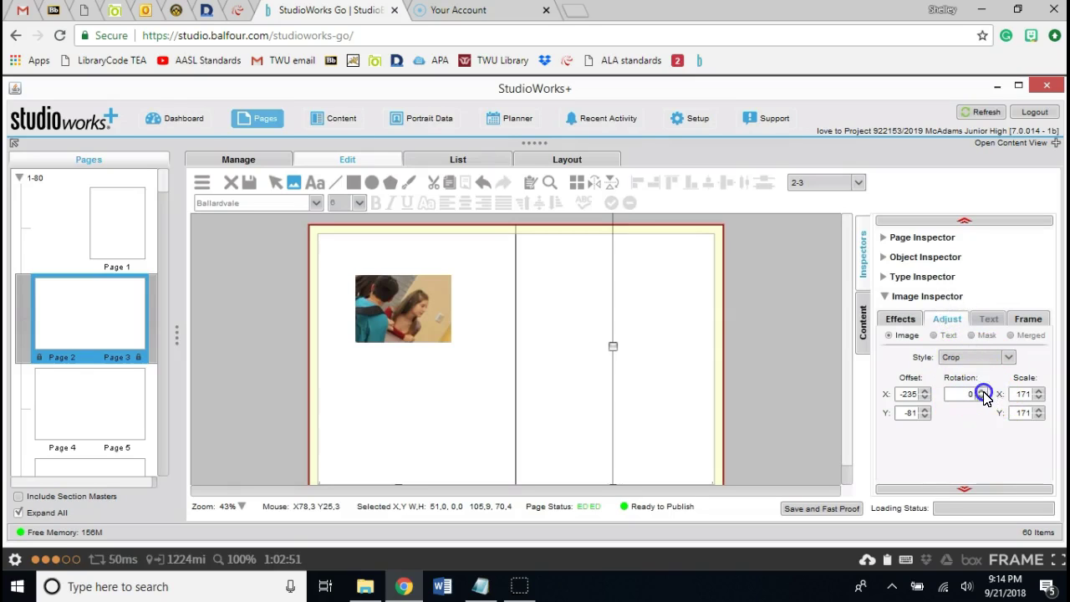
{"action": "left_click", "coordinate": [983, 398]}
{"action": "left_click", "coordinate": [982, 398]}
{"action": "left_click", "coordinate": [983, 398]}
{"action": "left_click", "coordinate": [983, 398]}
{"action": "left_click", "coordinate": [983, 398]}
{"action": "left_click", "coordinate": [983, 398]}
{"action": "left_click", "coordinate": [983, 398]}
{"action": "left_click", "coordinate": [983, 398]}
{"action": "left_click", "coordinate": [983, 398]}
{"action": "left_click", "coordinate": [983, 398]}
{"action": "left_click", "coordinate": [983, 398]}
{"action": "left_click", "coordinate": [983, 397]}
{"action": "left_click", "coordinate": [983, 398]}
{"action": "mouse_move", "coordinate": [495, 387]}
{"action": "left_mouse_down"}
{"action": "mouse_move", "coordinate": [516, 394]}
{"action": "mouse_move", "coordinate": [498, 389]}
{"action": "left_mouse_up"}
{"action": "left_click", "coordinate": [983, 400]}
{"action": "left_click", "coordinate": [983, 397]}
{"action": "left_click", "coordinate": [983, 397]}
{"action": "left_click", "coordinate": [982, 398]}
{"action": "left_click", "coordinate": [983, 398]}
{"action": "left_click", "coordinate": [983, 397]}
{"action": "left_click", "coordinate": [983, 398]}
- Reposition the rotated image to an offset of about X -218, Y -20 and enlarge it to a scale of 200
{"action": "left_click_drag", "start_coordinate": [443, 412], "coordinate": [450, 425]}
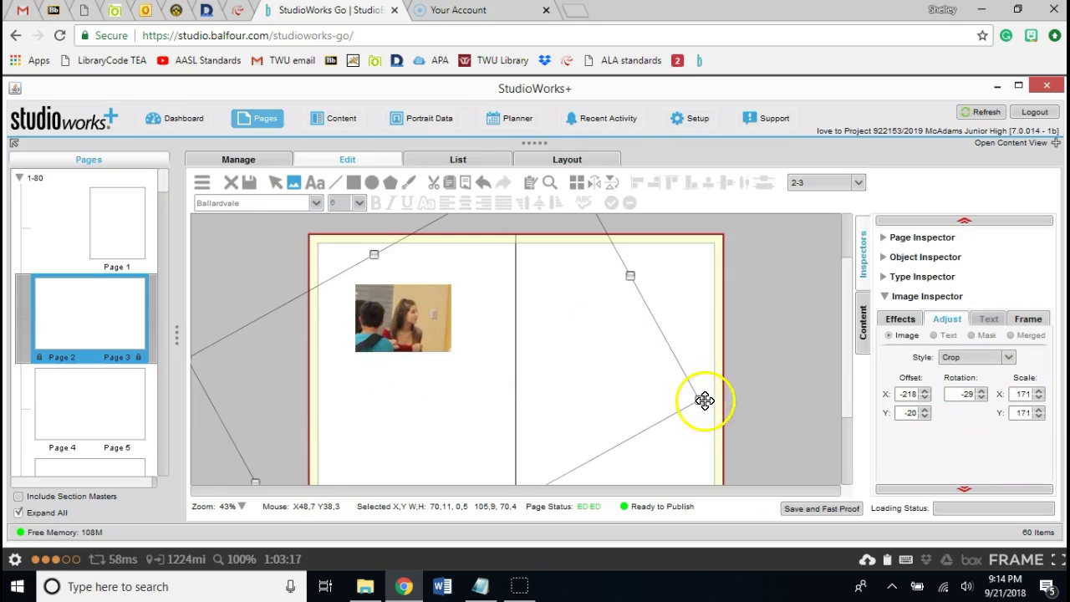
{"action": "left_click_drag", "start_coordinate": [716, 399], "coordinate": [733, 401]}
{"action": "left_click_drag", "start_coordinate": [776, 397], "coordinate": [844, 381]}
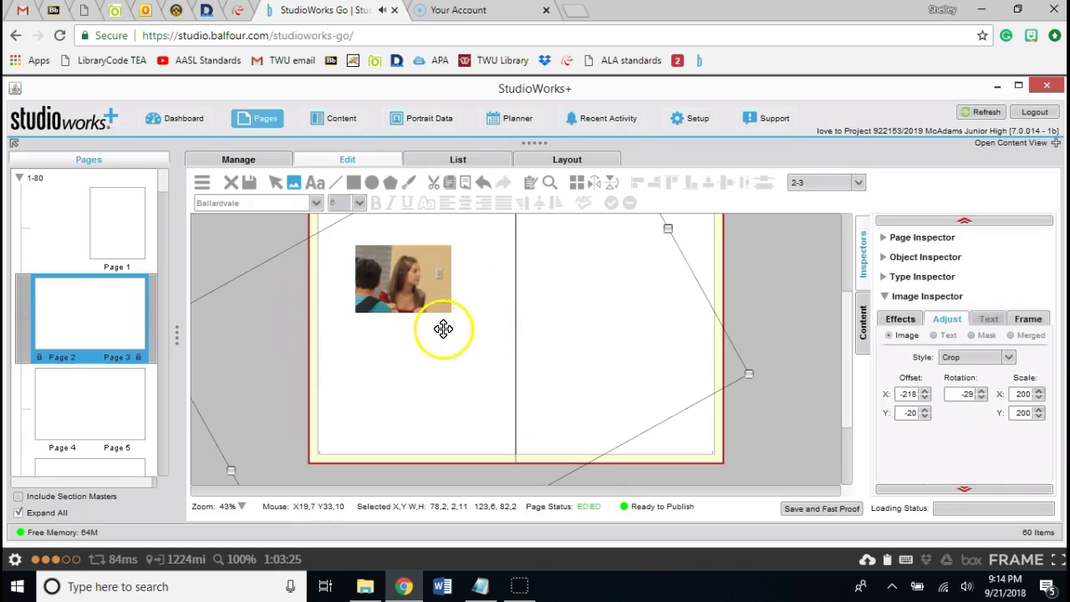
- Adjust the image's rotation to -31 and nudge it inside the frame to an offset of about X -220, Y -22
{"action": "left_click", "coordinate": [981, 391]}
{"action": "left_click", "coordinate": [981, 390]}
{"action": "left_click", "coordinate": [981, 399]}
{"action": "left_click", "coordinate": [981, 398]}
{"action": "left_click", "coordinate": [981, 398]}
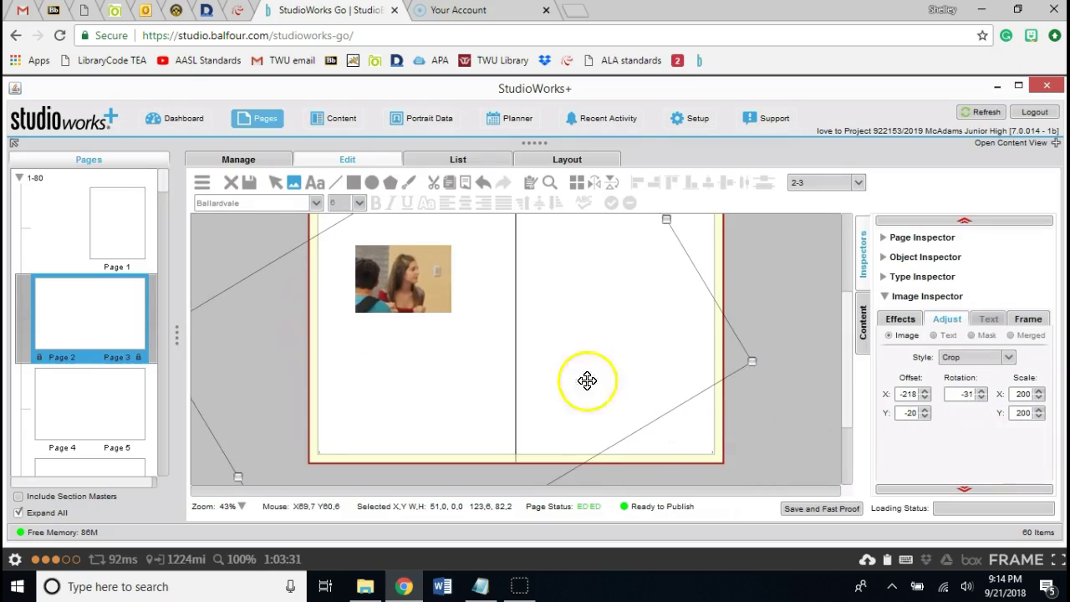
{"action": "left_click_drag", "start_coordinate": [549, 349], "coordinate": [548, 354]}
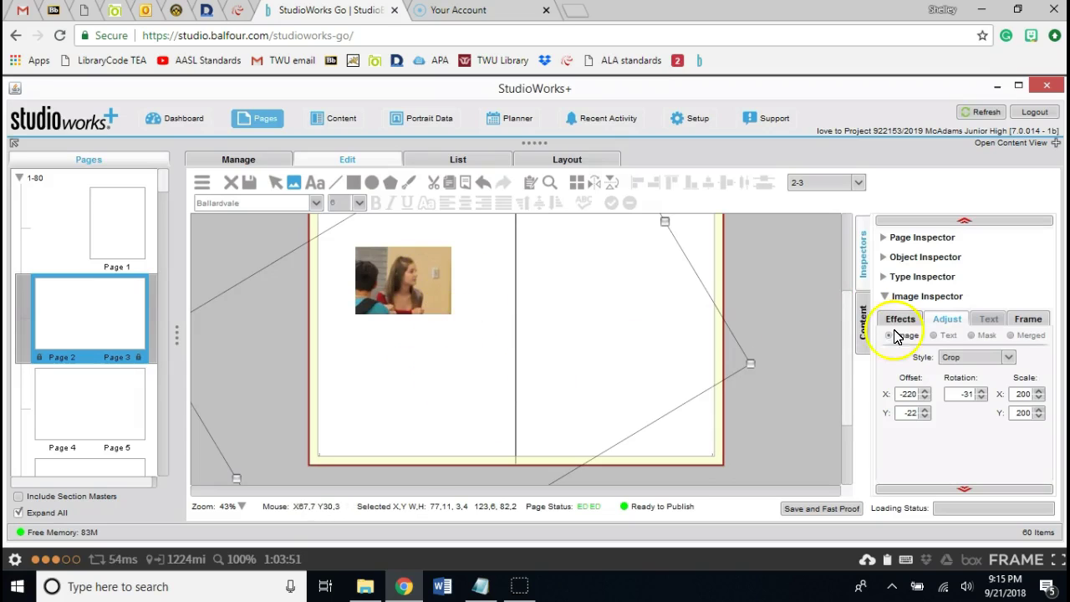
- Apply a frame of type Simple to the cropped photo on page 2
{"action": "left_click", "coordinate": [1026, 321]}
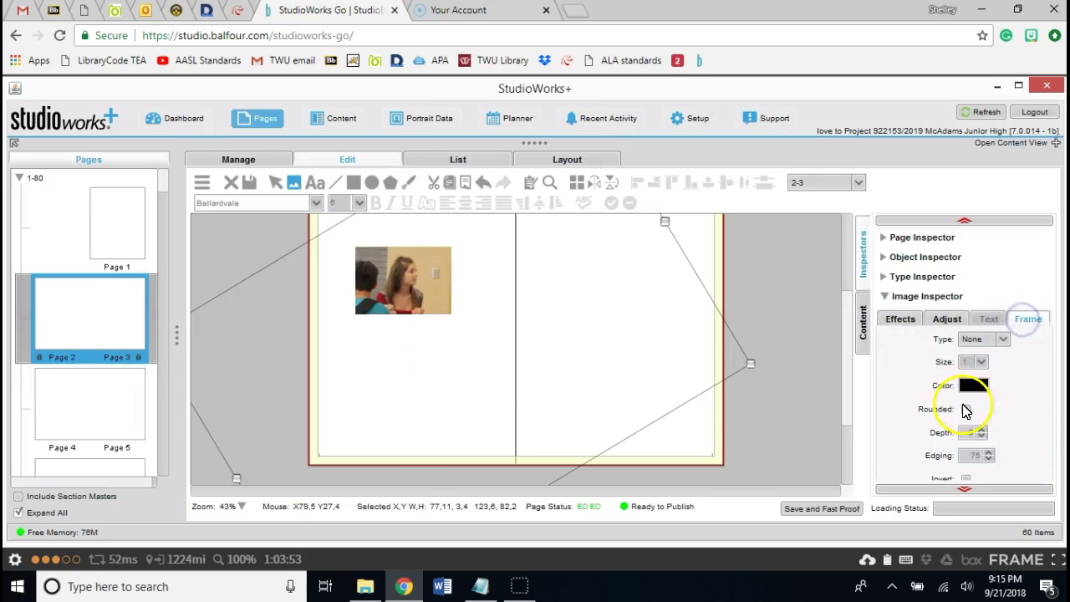
{"action": "left_click", "coordinate": [1007, 342]}
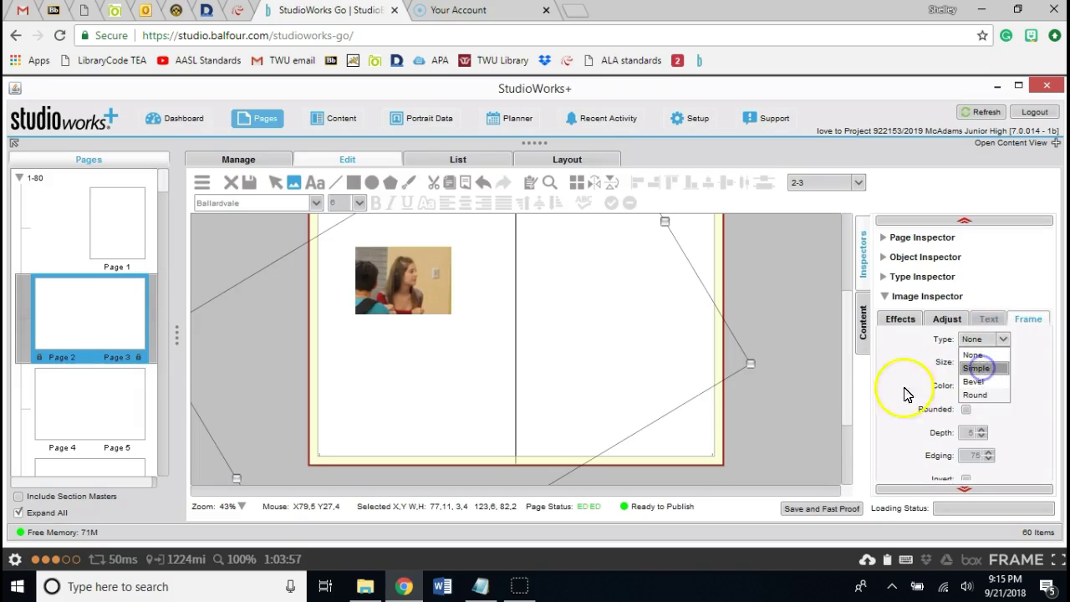
{"action": "left_click", "coordinate": [972, 366]}
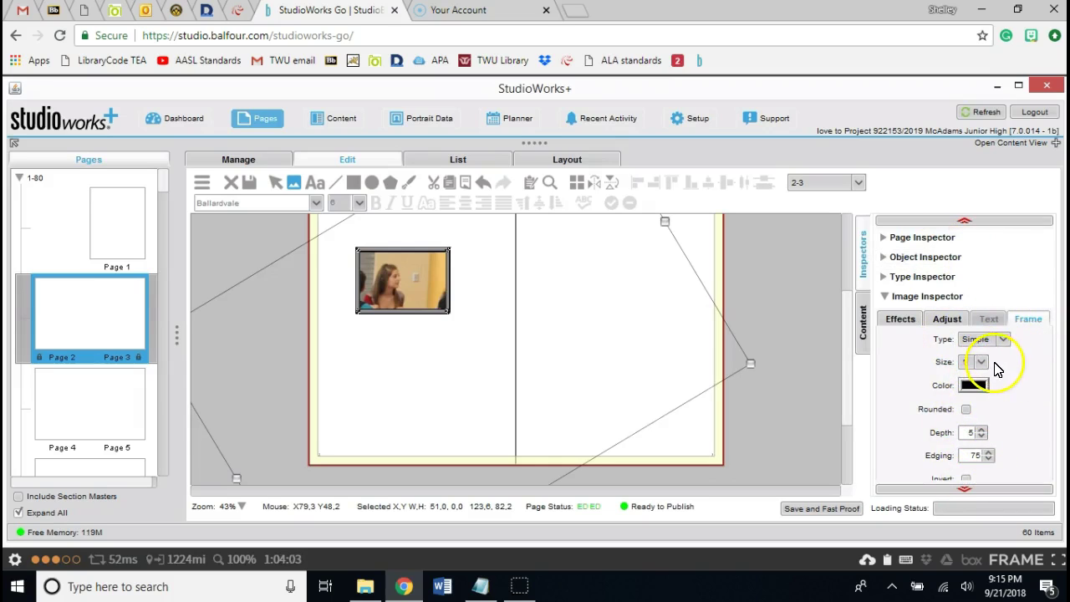
{"action": "left_click", "coordinate": [966, 489]}
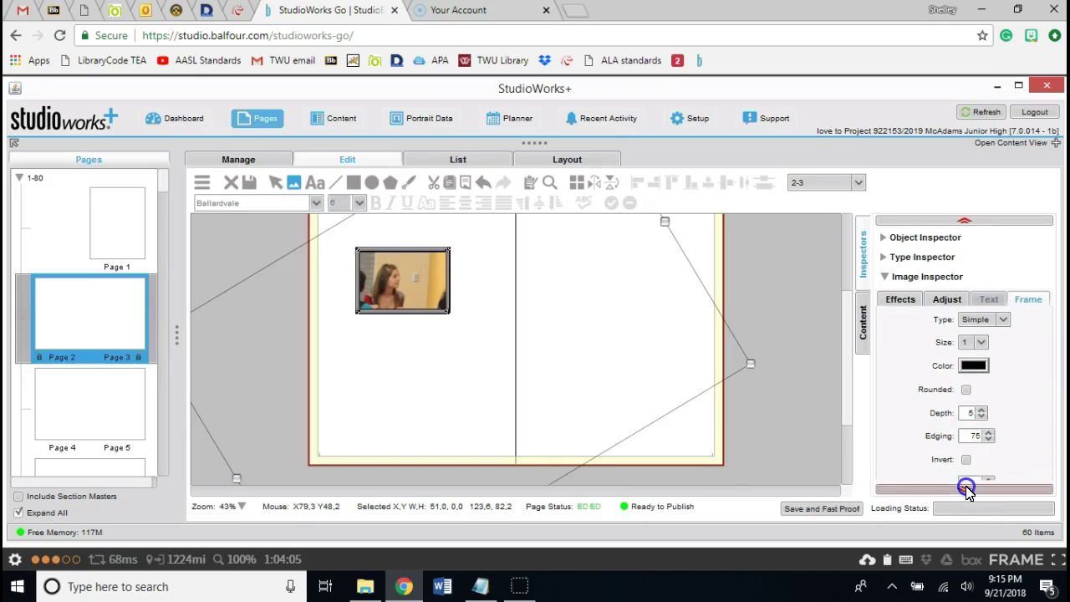
{"action": "left_click", "coordinate": [965, 489]}
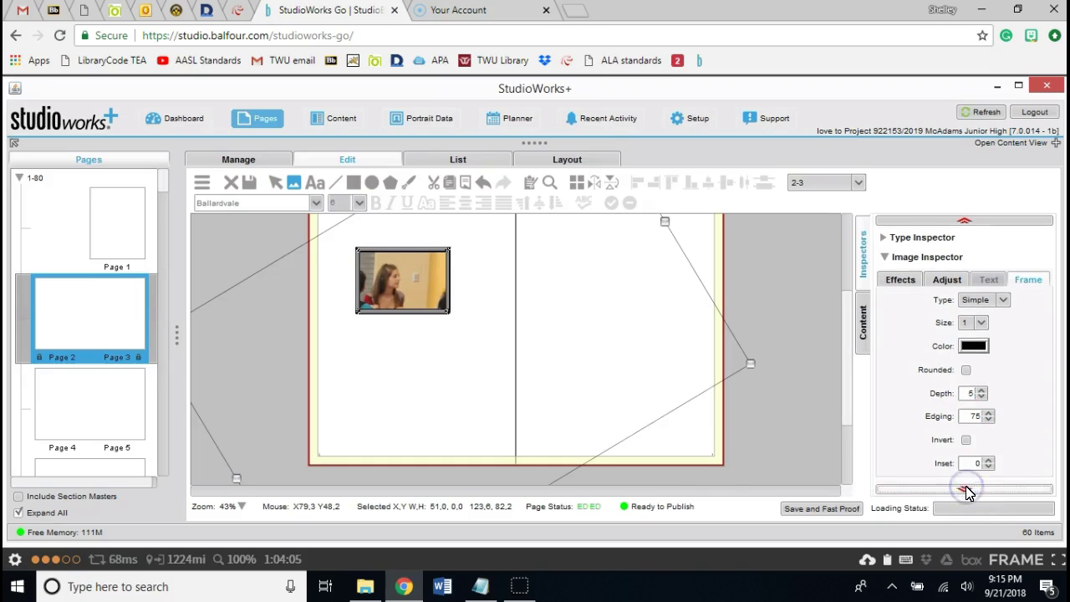
- Set the photo frame's size to 3 and deselect the framed photo on page 2
{"action": "left_click", "coordinate": [981, 324]}
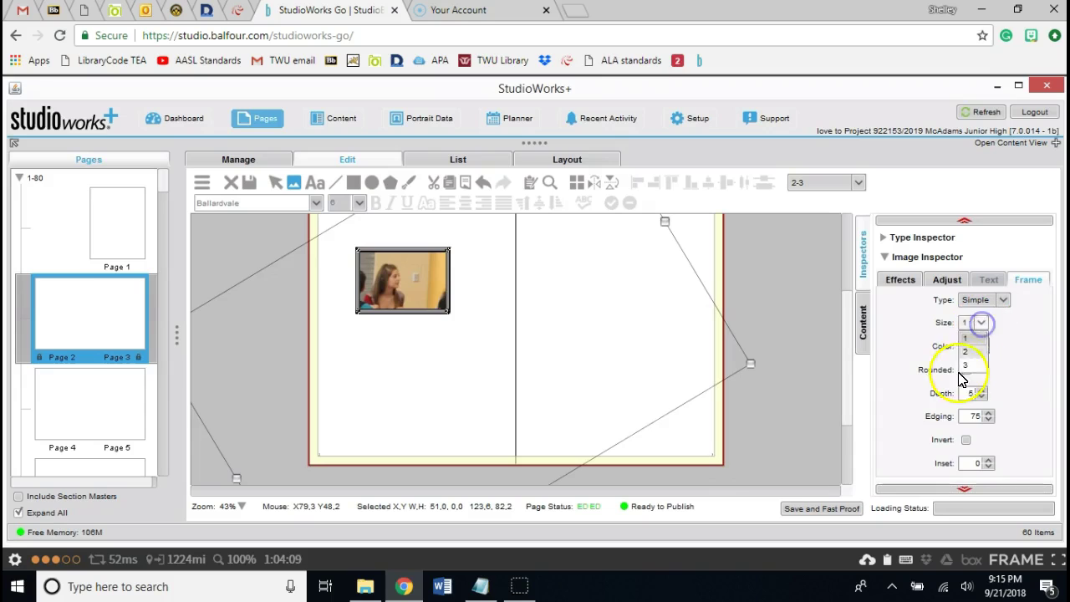
{"action": "left_click", "coordinate": [972, 365]}
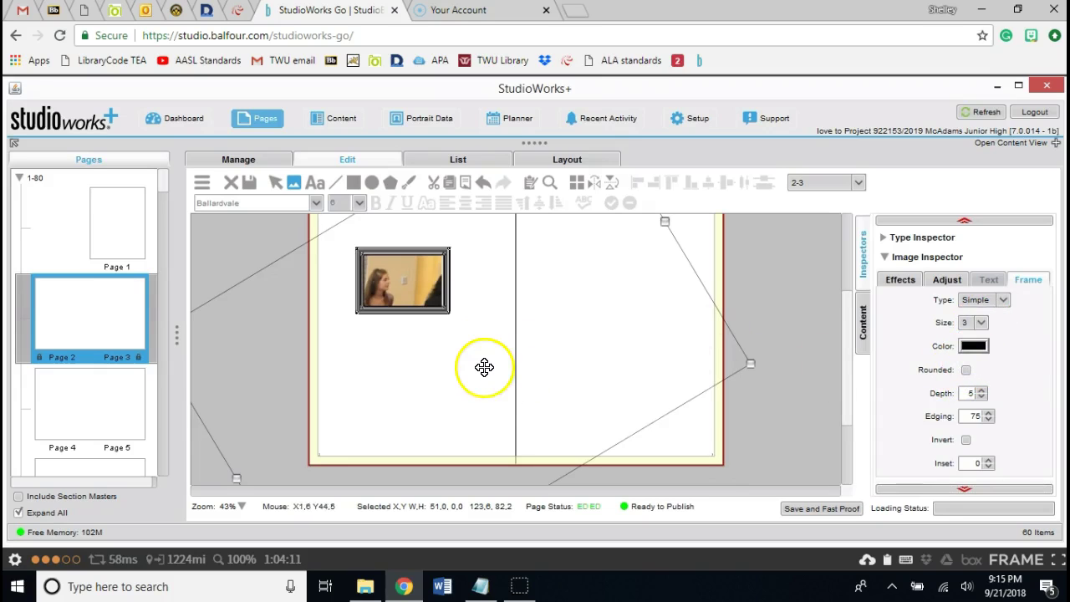
{"action": "left_click", "coordinate": [563, 370]}
{"action": "left_click", "coordinate": [684, 436]}
{"action": "scroll", "coordinate": [685, 436], "scroll_direction": "up", "scroll_amount": 1}
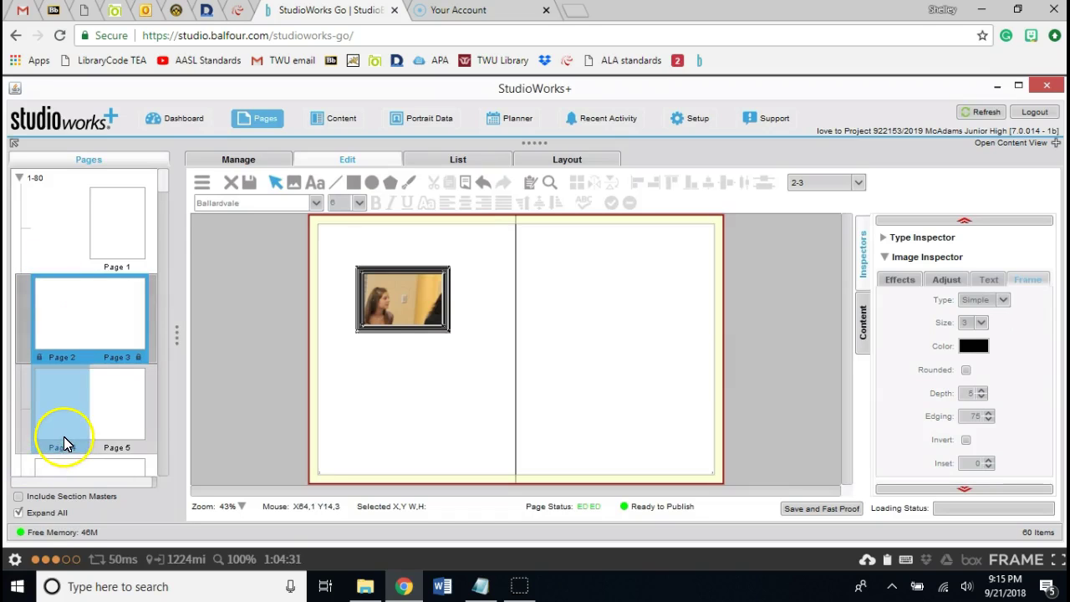
- Open the list of all yearbook pages and review the labels, statuses and assignments through page 80
{"action": "left_click", "coordinate": [441, 159]}
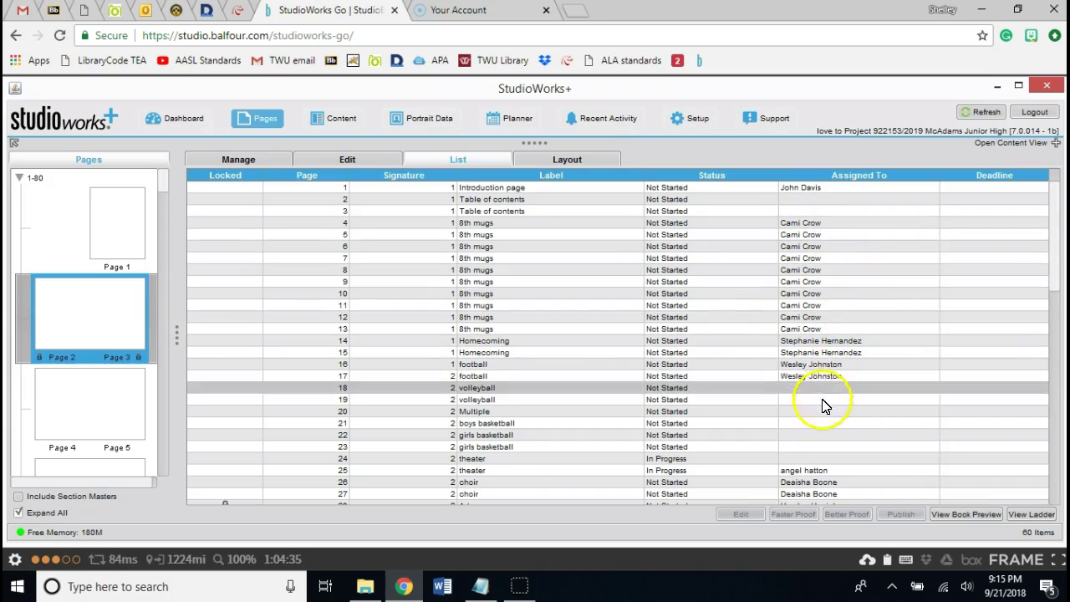
{"action": "scroll", "coordinate": [832, 308], "scroll_direction": "down", "scroll_amount": 8}
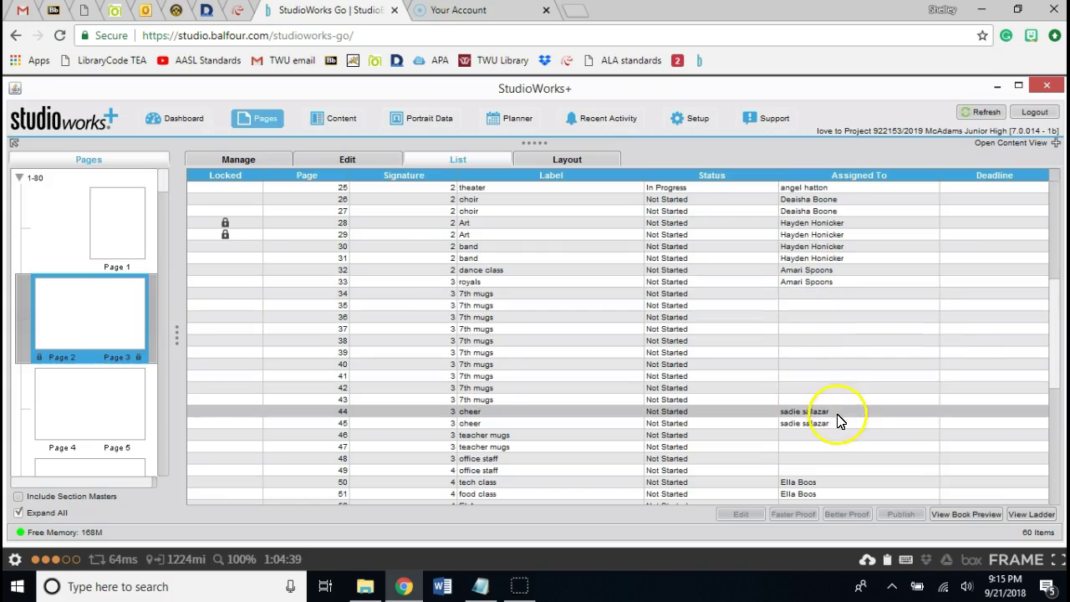
{"action": "scroll", "coordinate": [813, 461], "scroll_direction": "down", "scroll_amount": 2}
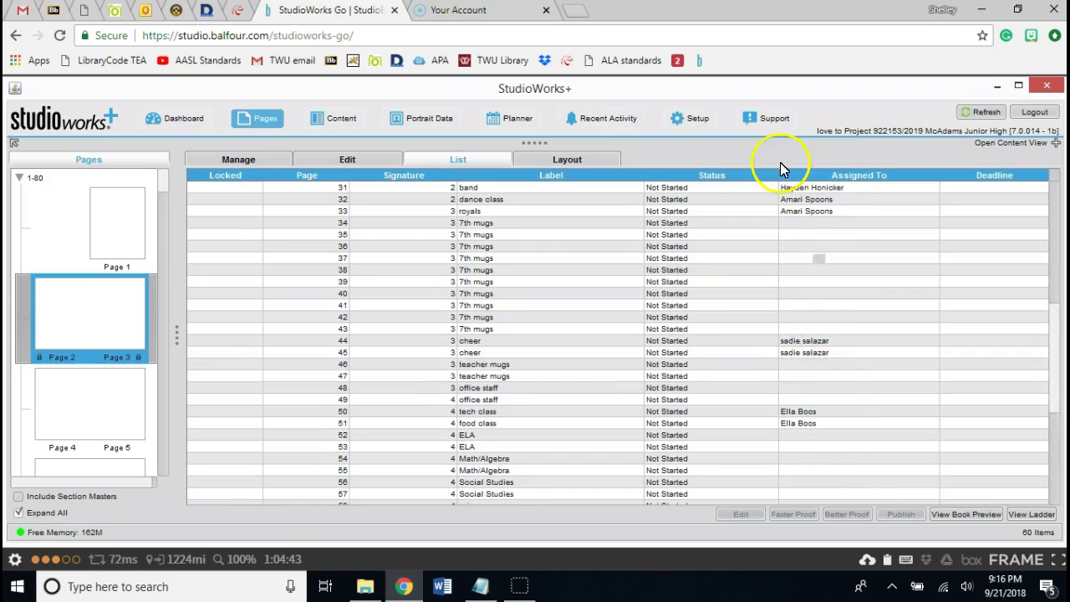
{"action": "scroll", "coordinate": [823, 375], "scroll_direction": "down", "scroll_amount": 7}
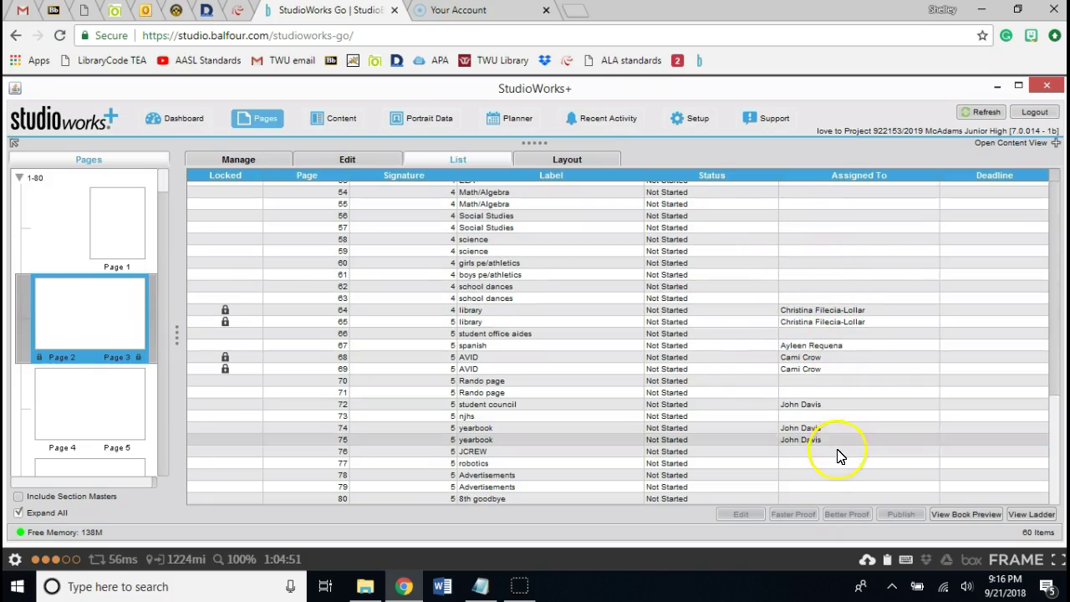
{"action": "left_click", "coordinate": [775, 321]}
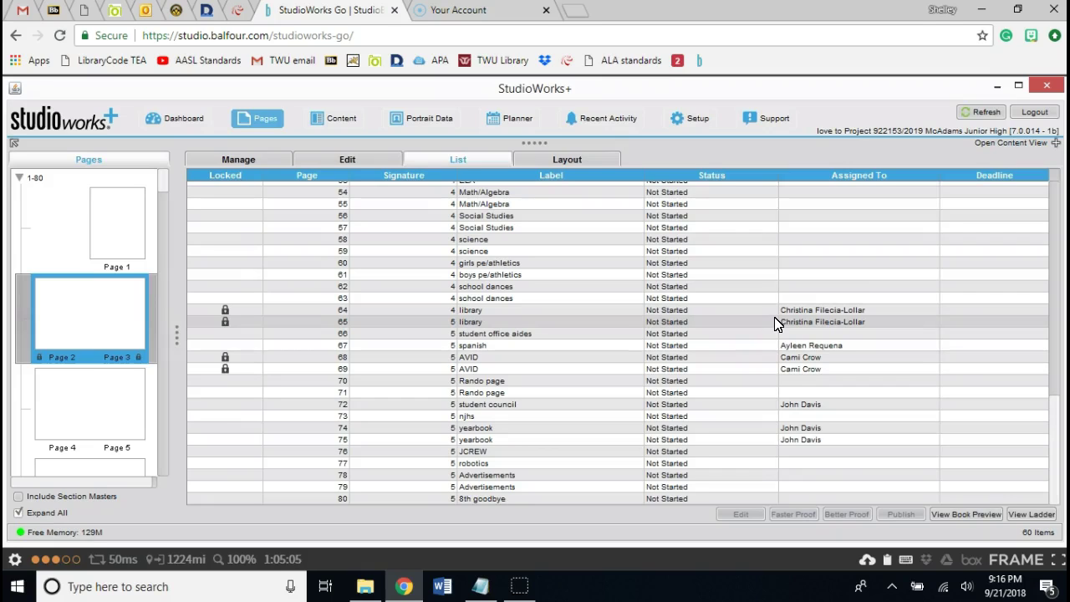
{"action": "left_click", "coordinate": [772, 315]}
{"action": "left_click", "coordinate": [769, 324]}
{"action": "left_click", "coordinate": [752, 315]}
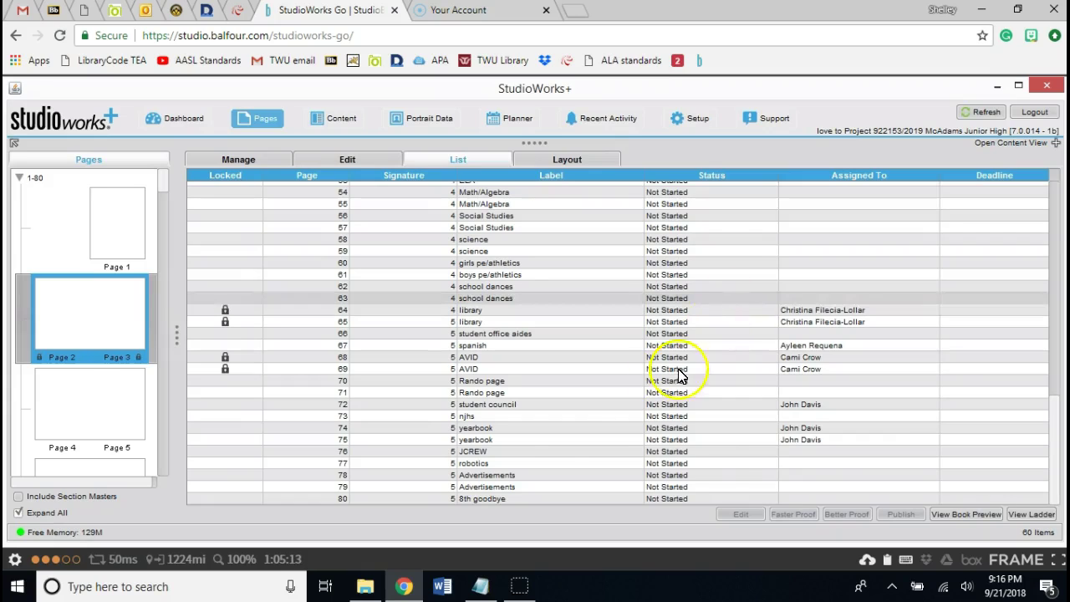
{"action": "left_click", "coordinate": [42, 583]}
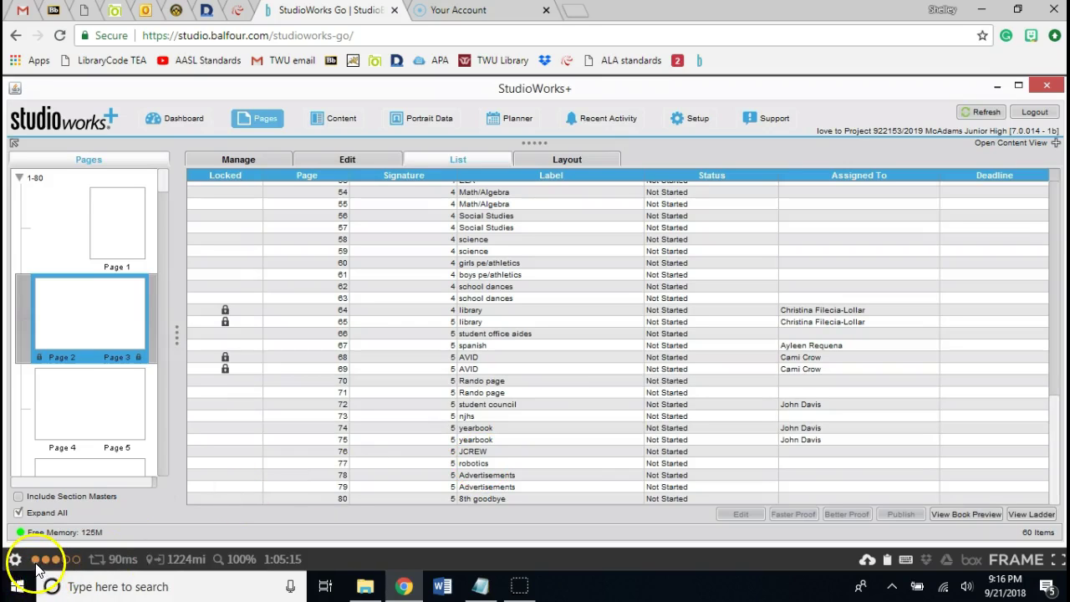